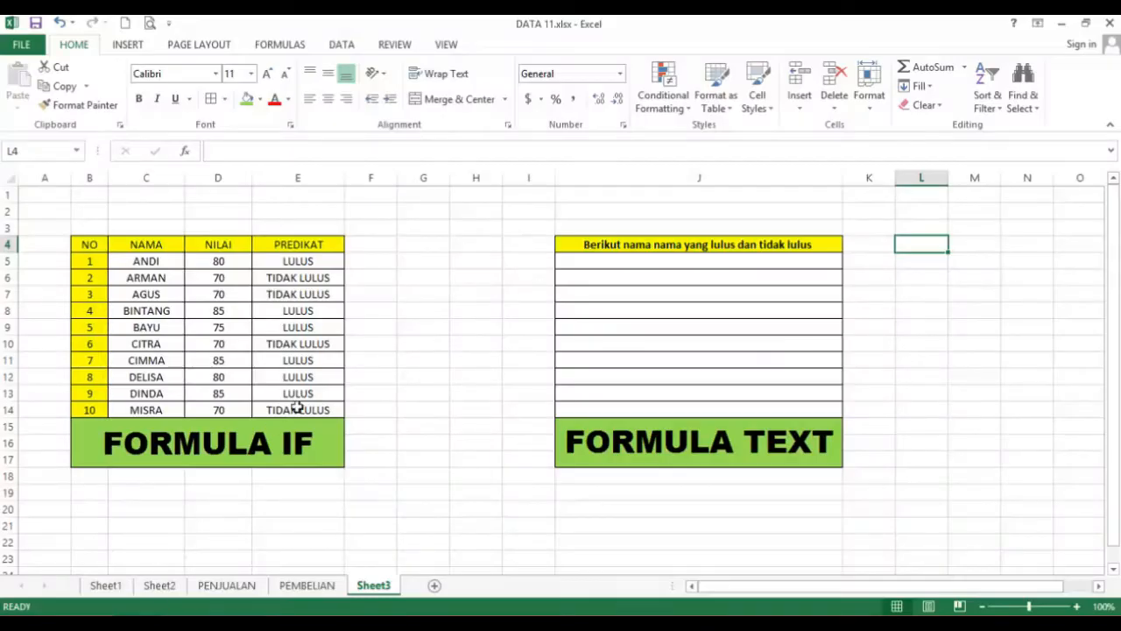
# Clear the results from the PREDIKAT column, cells E5 to E14.
pyautogui.moveTo(292, 261); pyautogui.dragTo(298, 409)
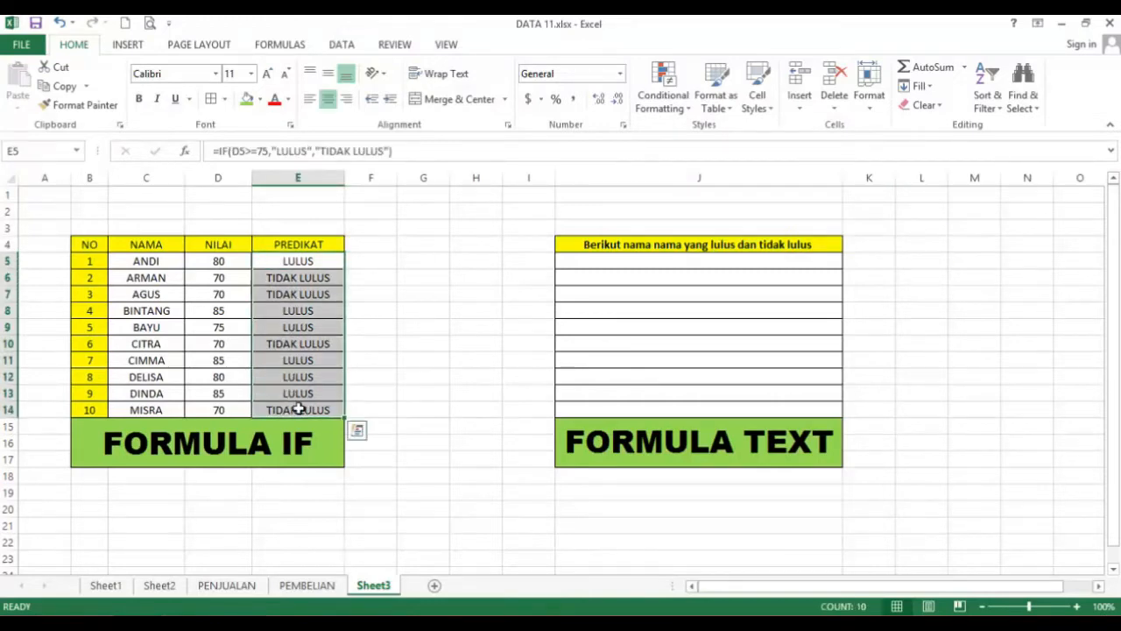
pyautogui.press('Delete')
pyautogui.click(368, 491)
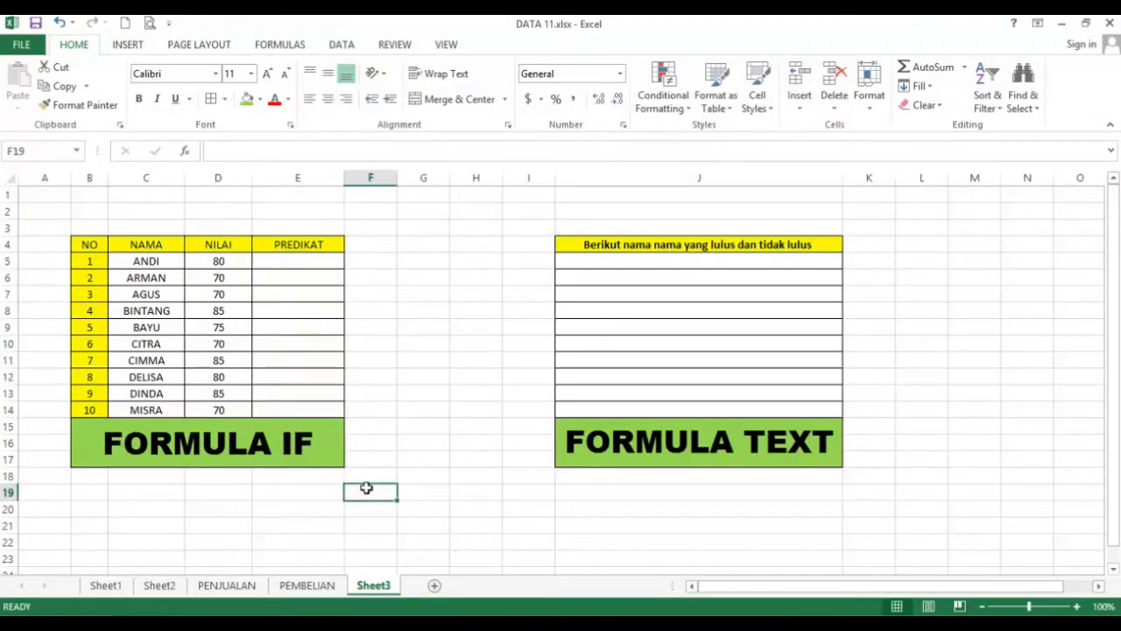
pyautogui.click(317, 246)
pyautogui.click(319, 260)
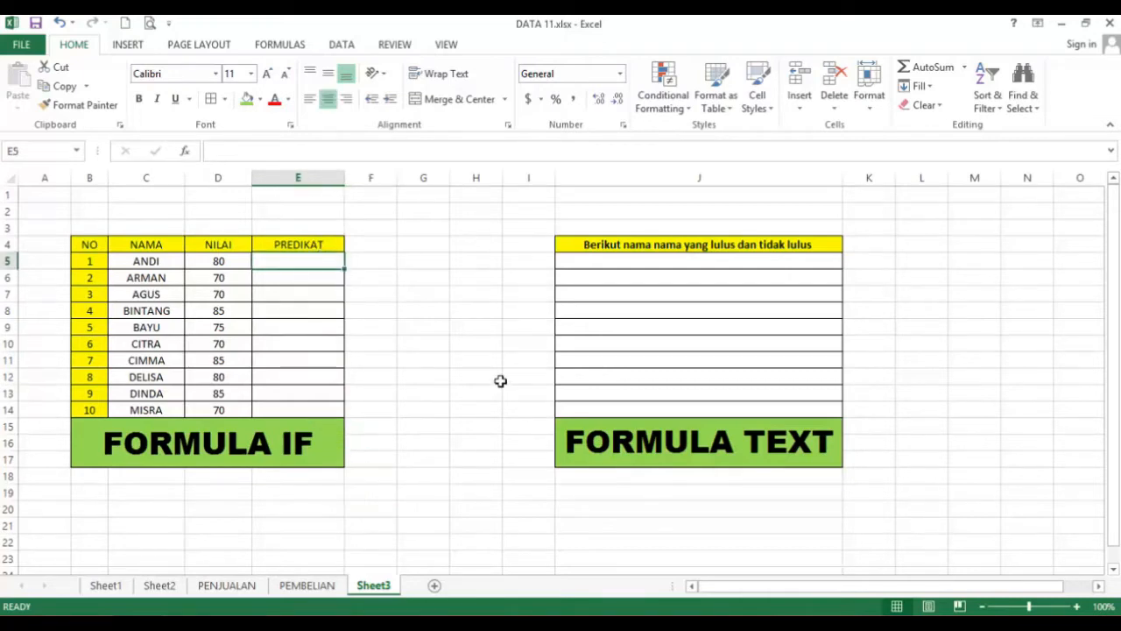
# Enter the note "jika nilai dibawah 75 dinyatakan tidak lulus" in cell F5 and widen column I to make room for it.
pyautogui.click(1076, 606)
pyautogui.click(1077, 606)
pyautogui.click(1076, 606)
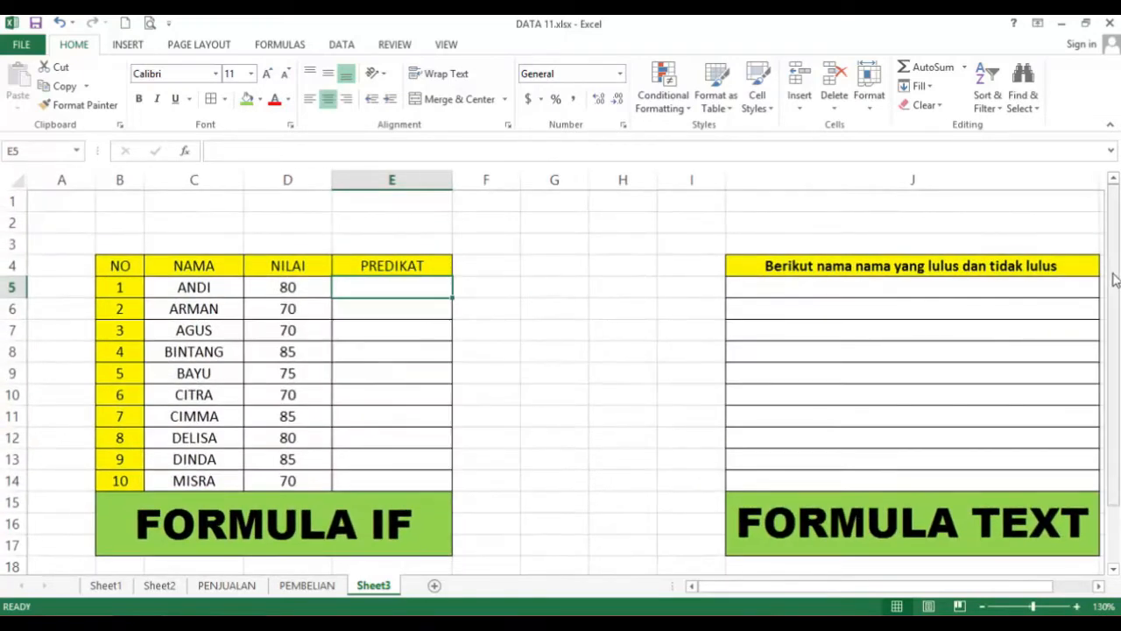
pyautogui.scroll(-1, 921, 306)
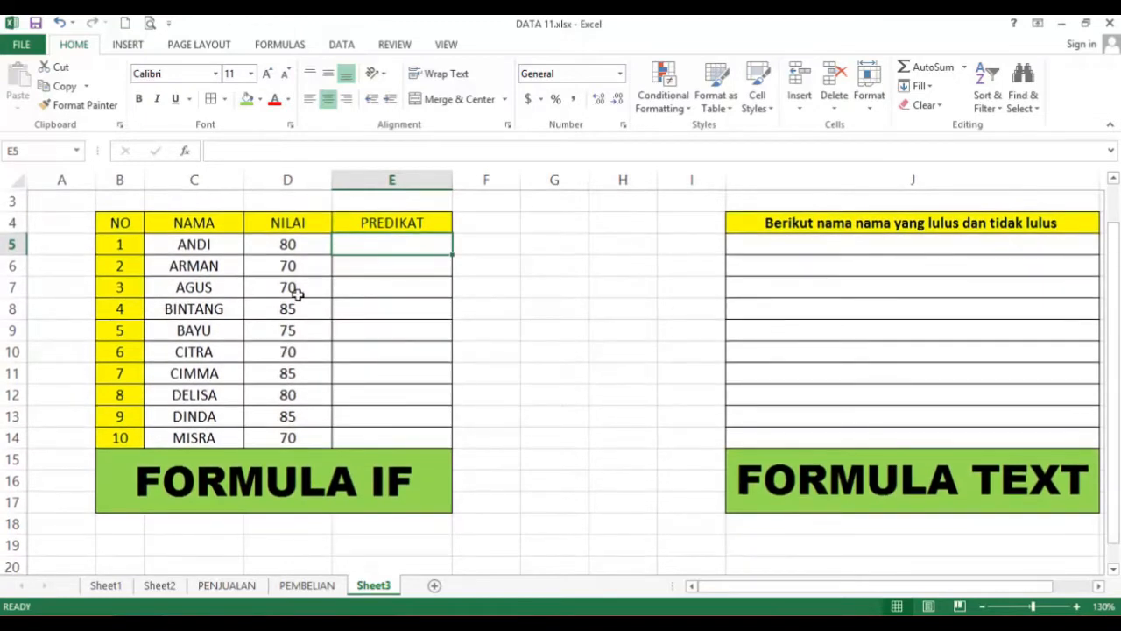
pyautogui.click(319, 227)
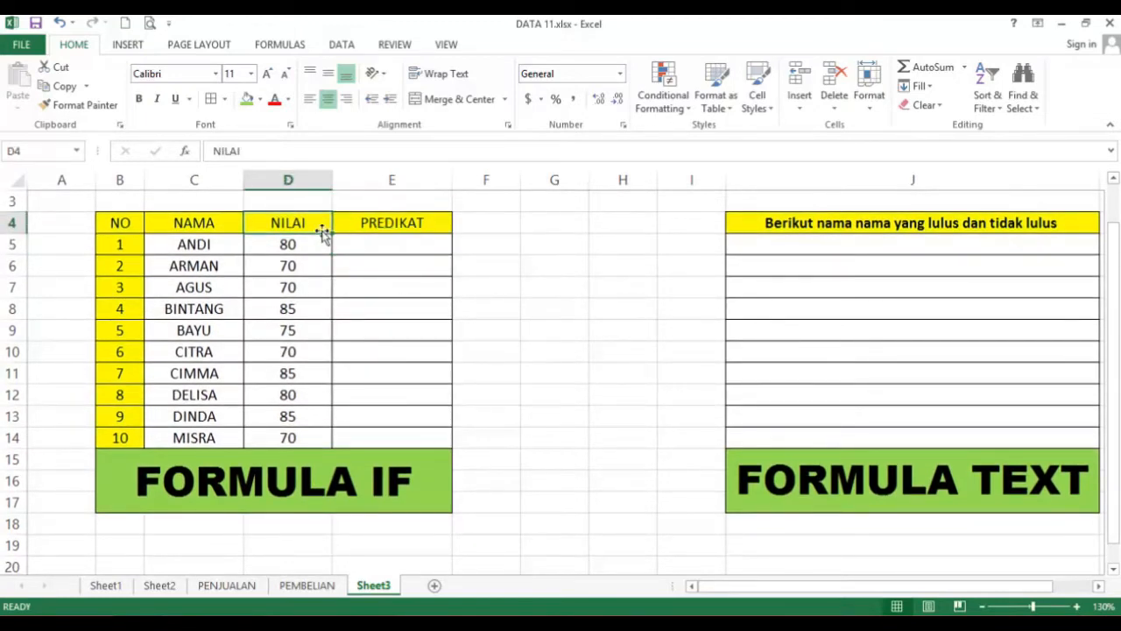
pyautogui.click(302, 241)
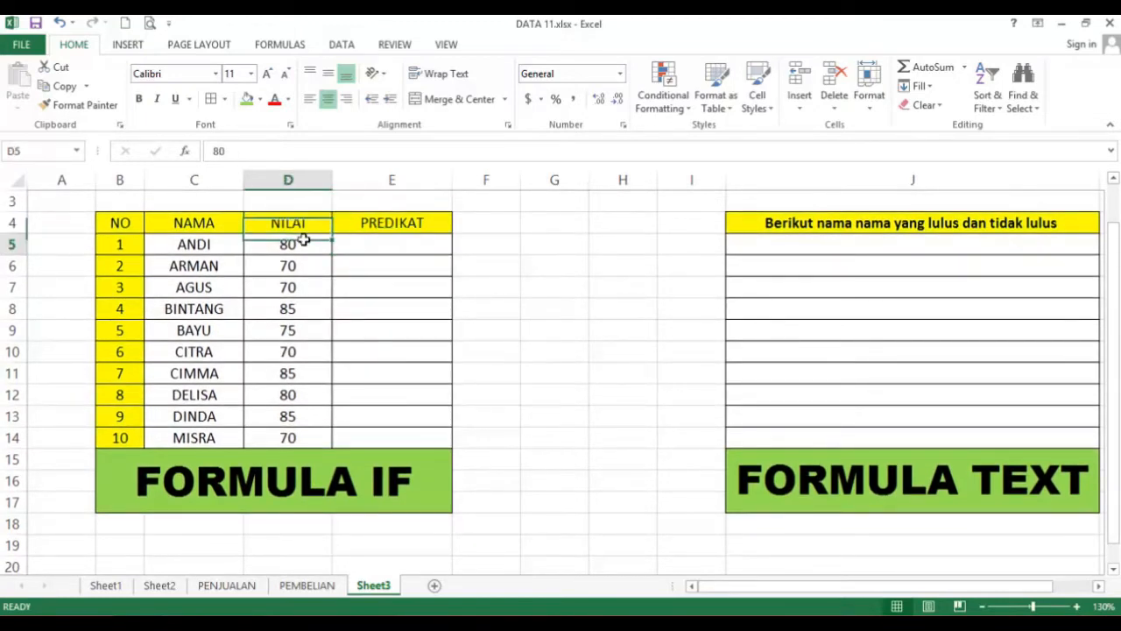
pyautogui.click(493, 244)
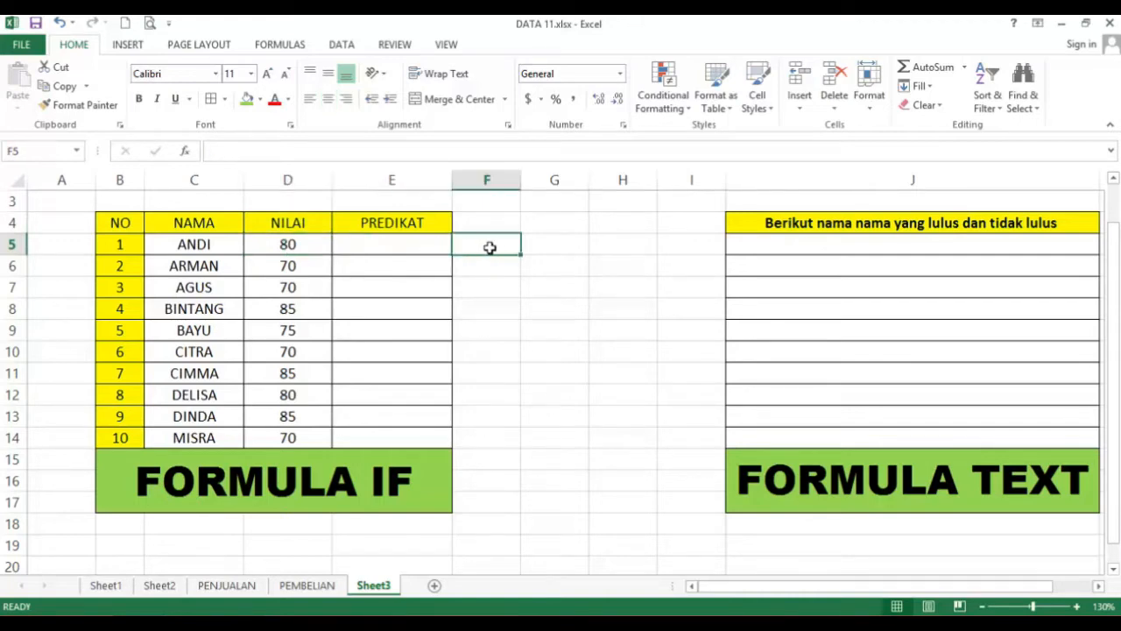
pyautogui.write('jika')
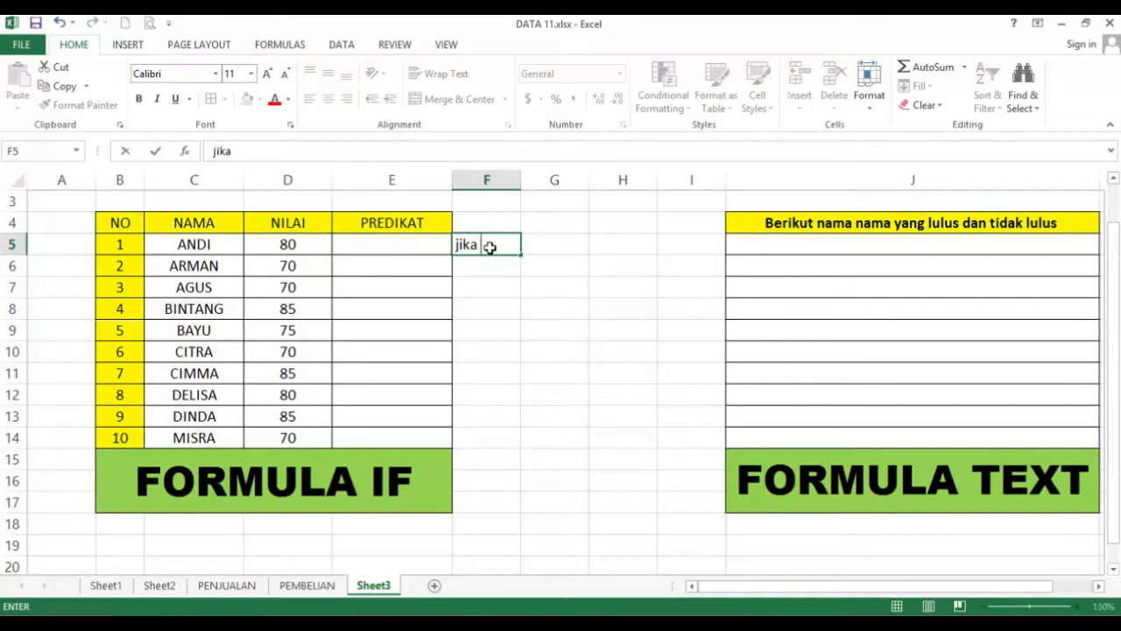
pyautogui.write(' nilai dibawa')
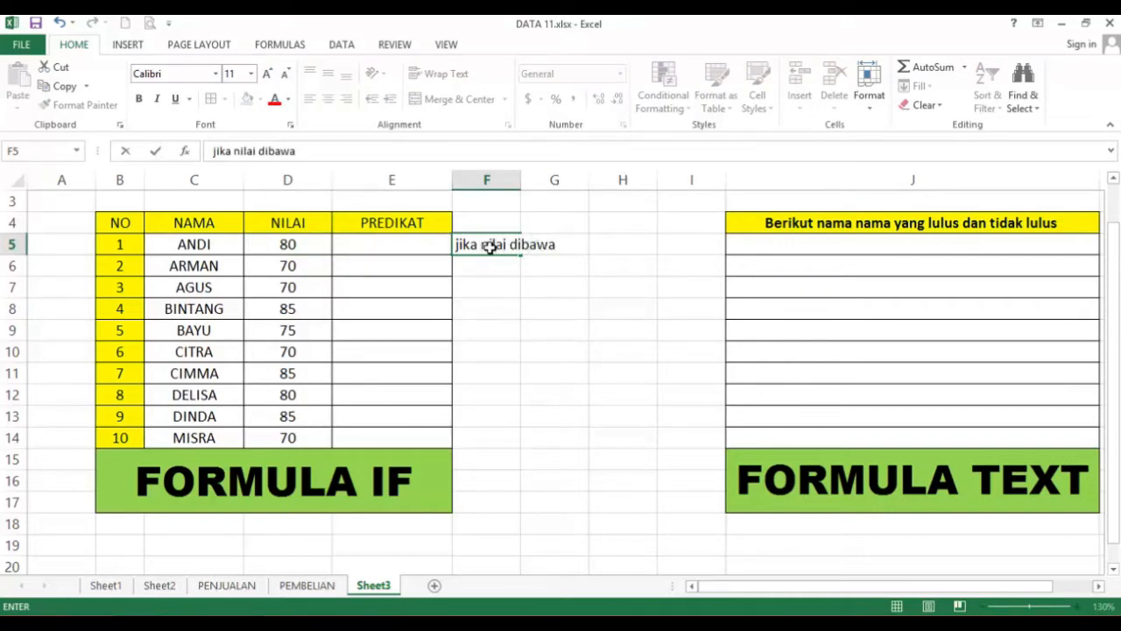
pyautogui.write('h 75 dinyat')
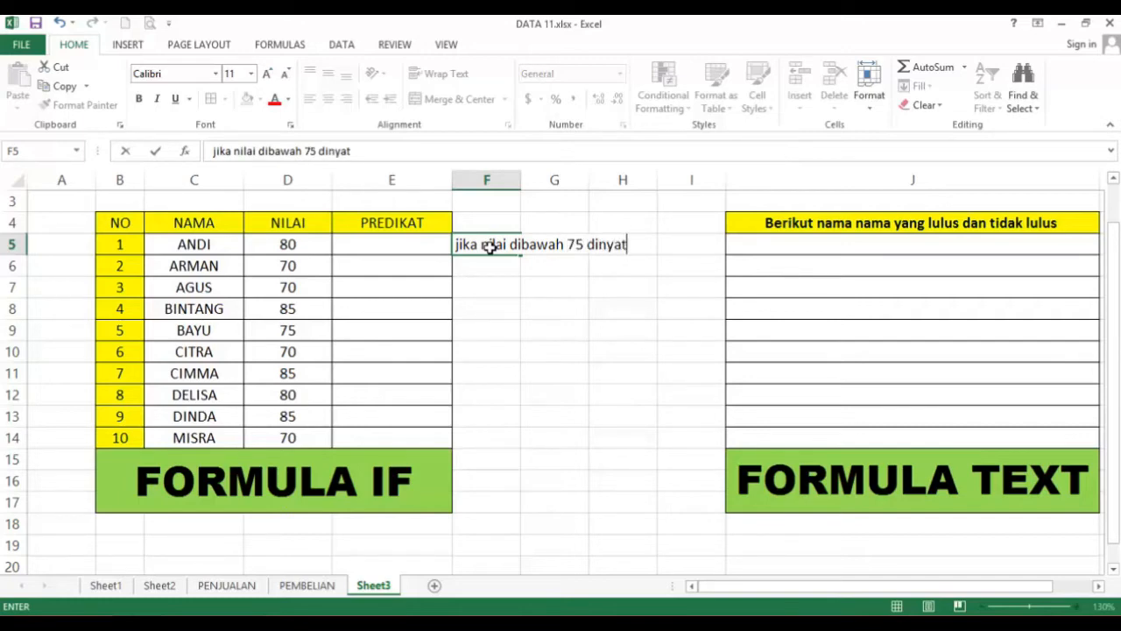
pyautogui.write('akan ti')
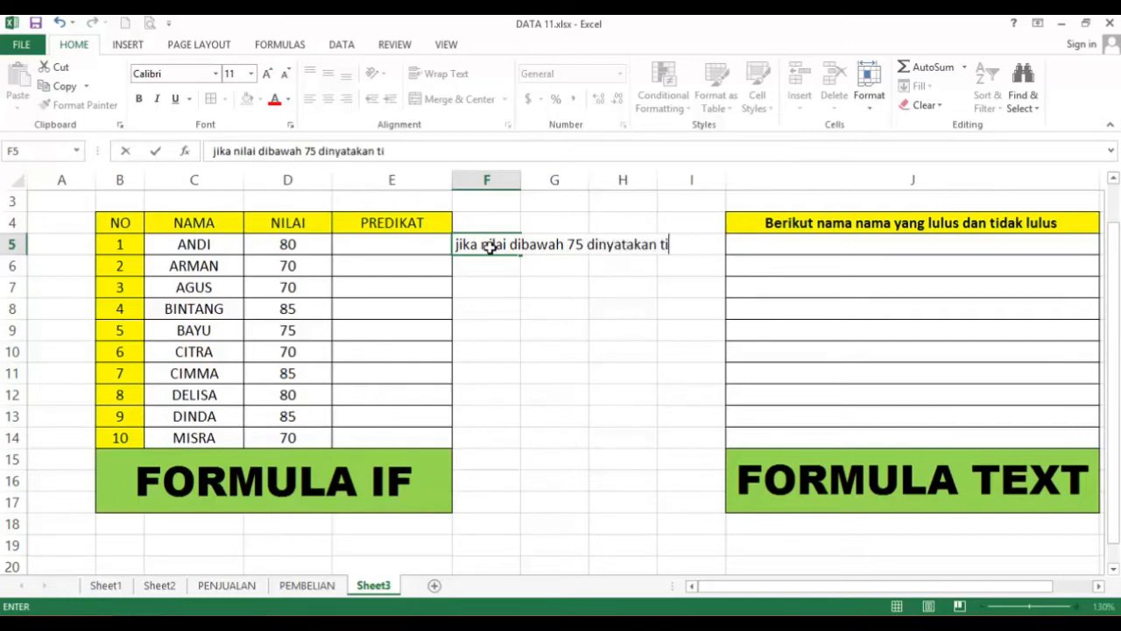
pyautogui.write('dak lul')
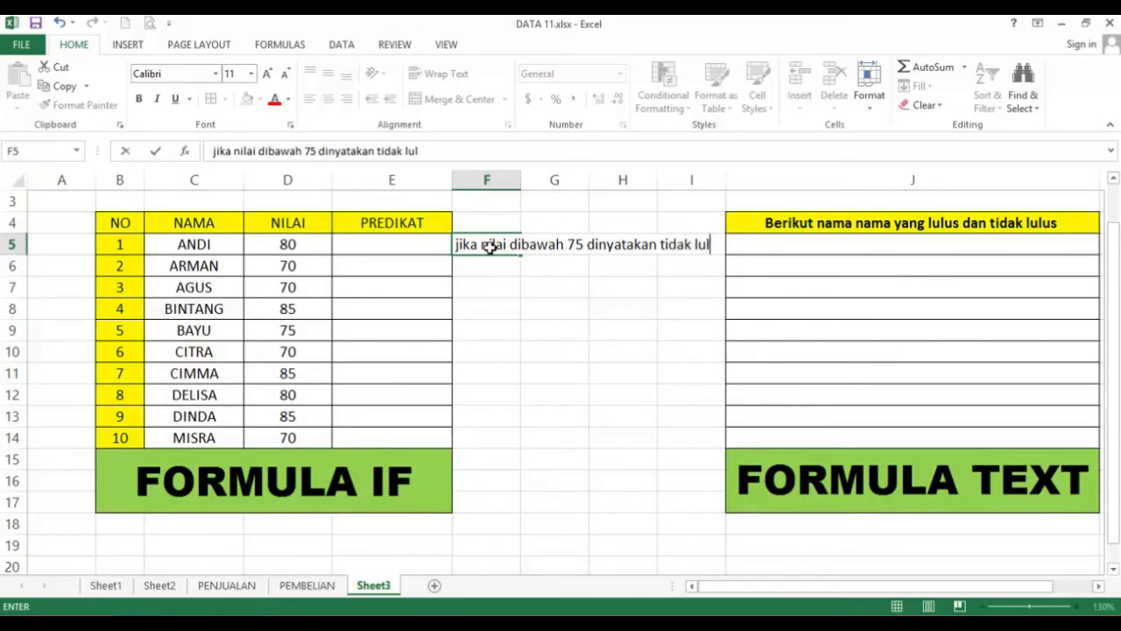
pyautogui.write('us')
pyautogui.press('Return')
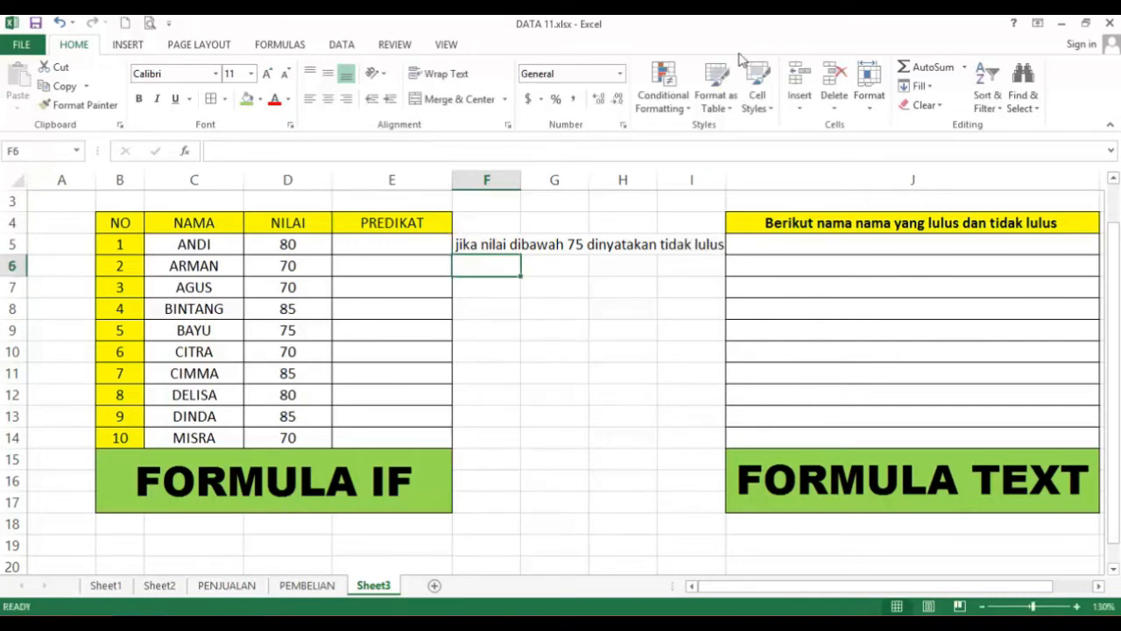
pyautogui.moveTo(725, 179); pyautogui.dragTo(787, 181)
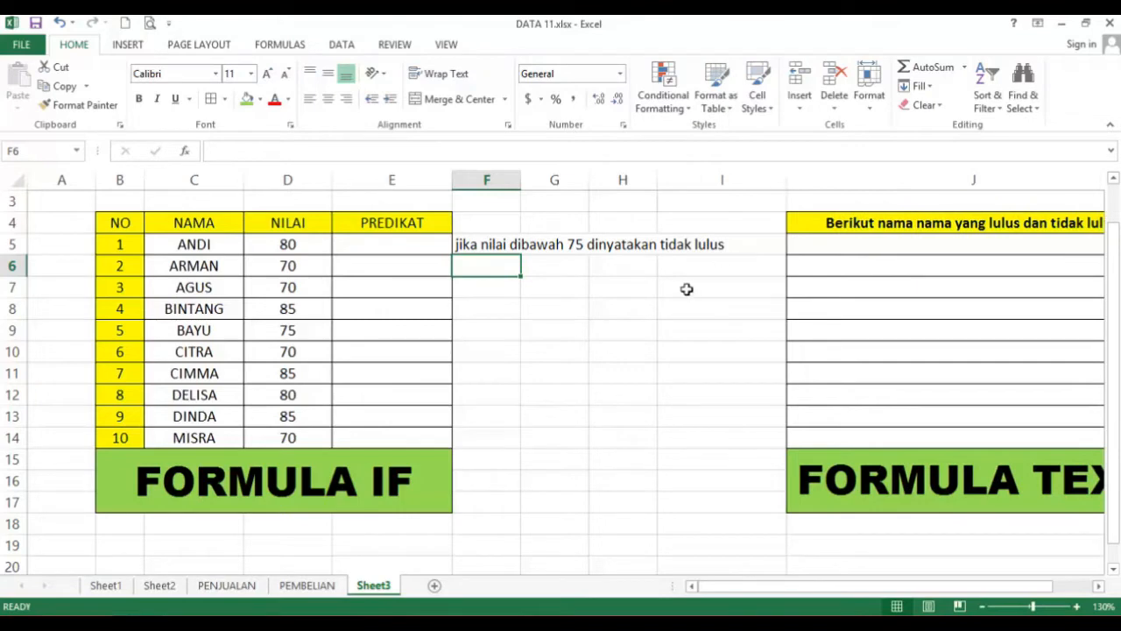
pyautogui.click(490, 246)
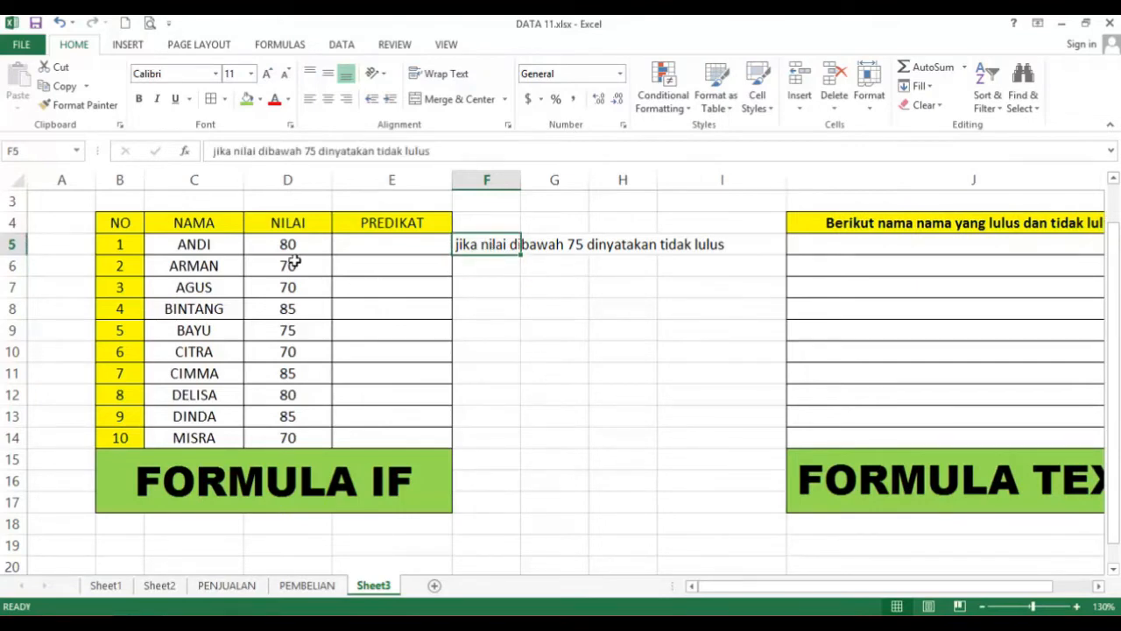
pyautogui.moveTo(197, 243); pyautogui.dragTo(209, 436)
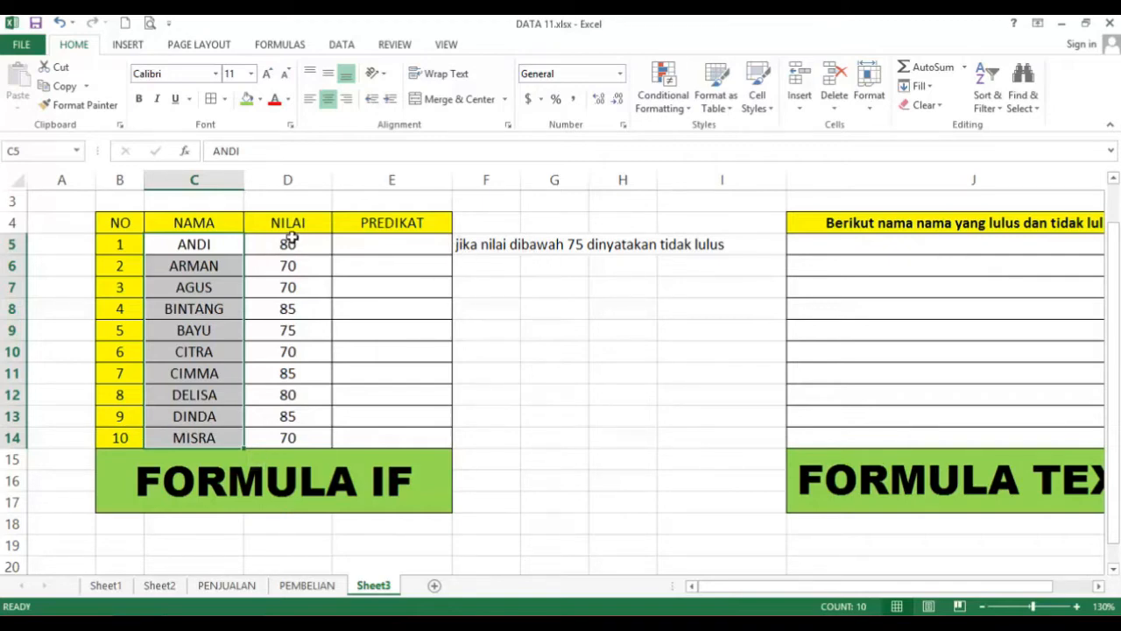
pyautogui.click(390, 245)
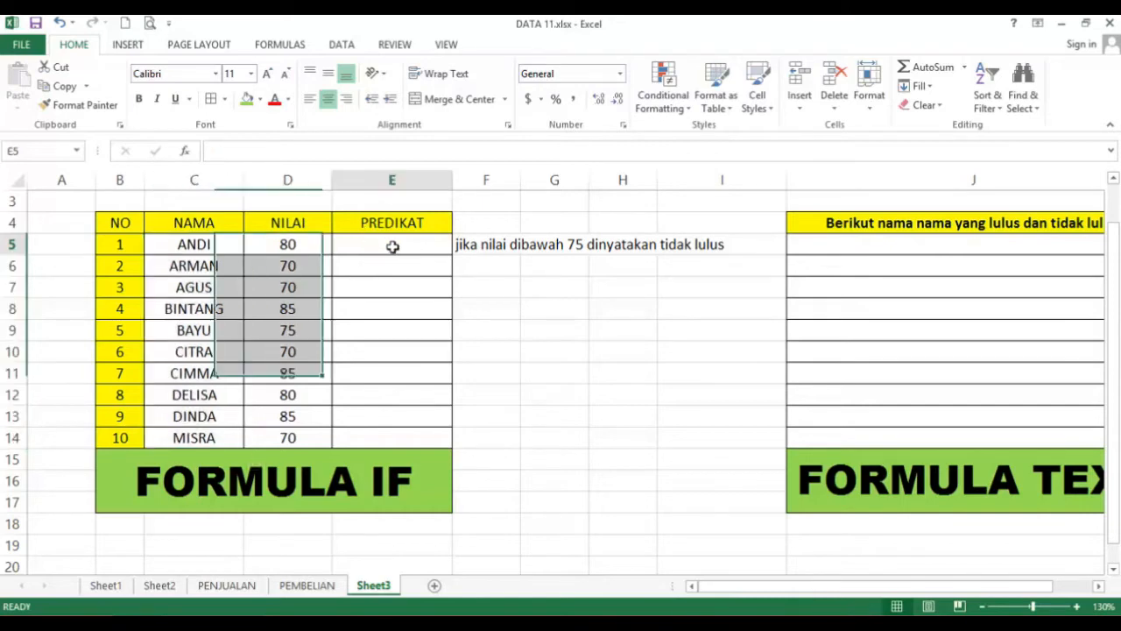
pyautogui.click(535, 311)
# Search for the IF function and insert it in cell E5, moving its arguments dialog clear of the score data.
pyautogui.click(396, 253)
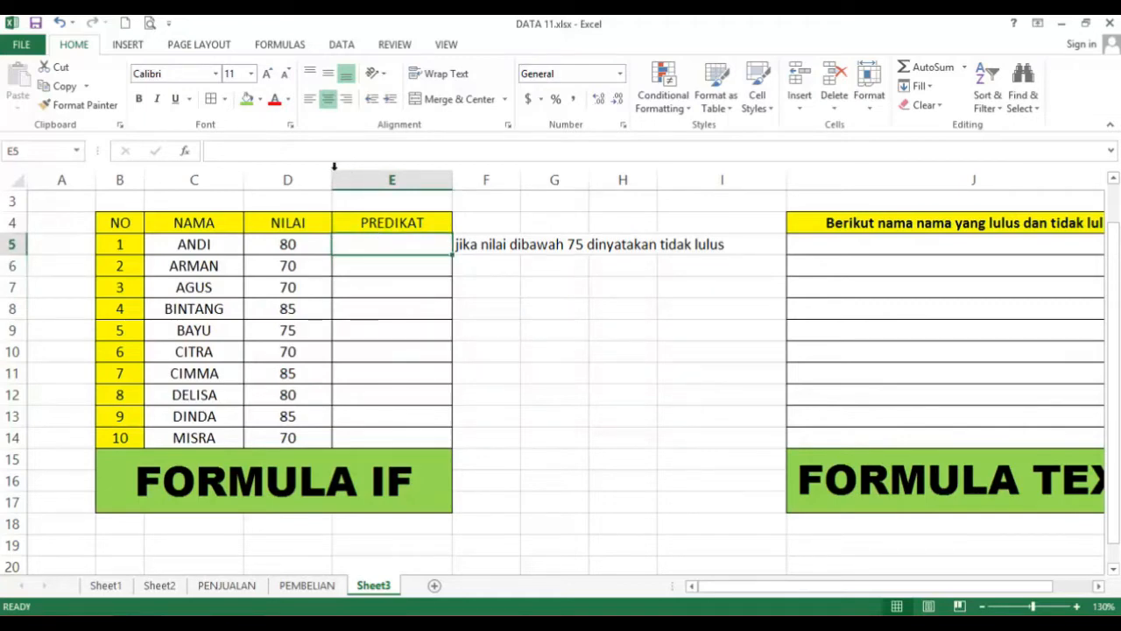
pyautogui.click(188, 155)
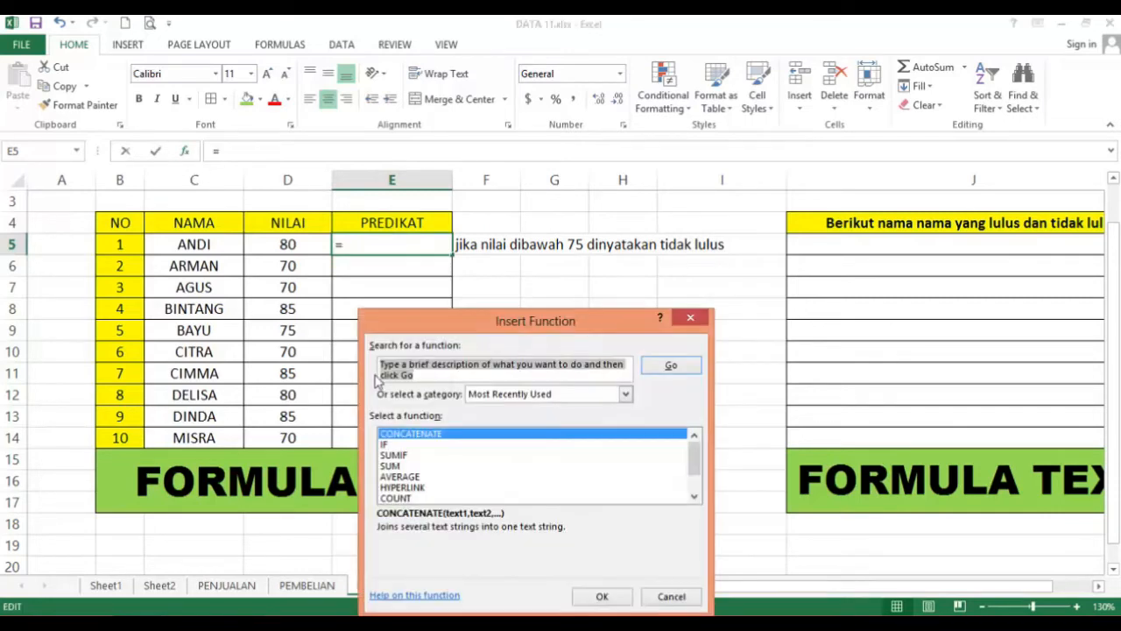
pyautogui.write('ig')
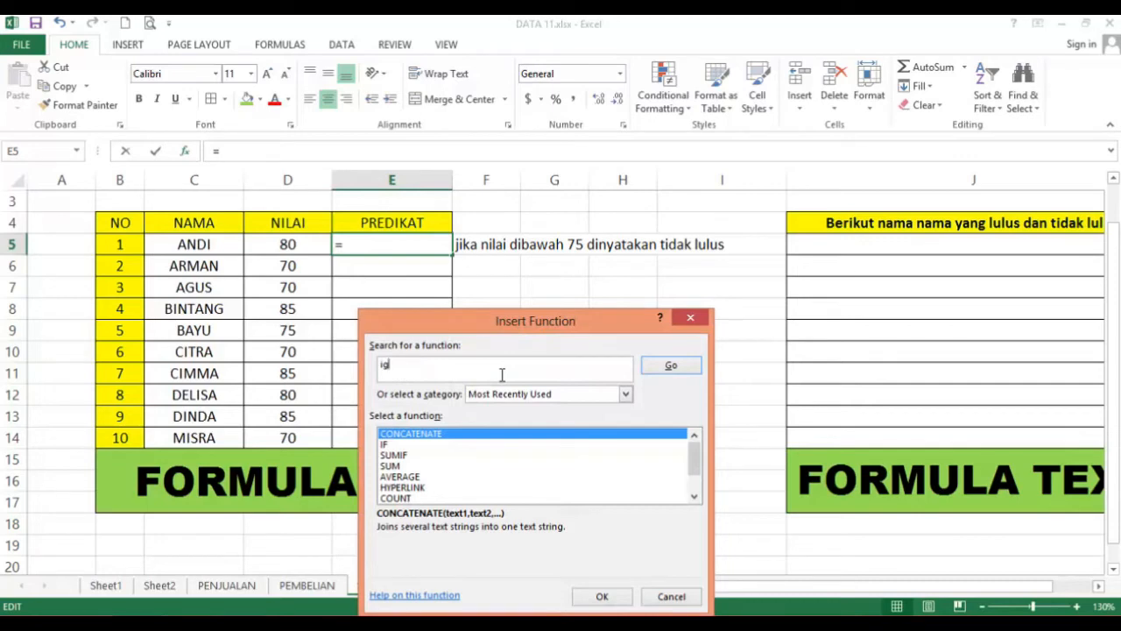
pyautogui.press('BackSpace')
pyautogui.press('BackSpace')
pyautogui.write('if')
pyautogui.click(671, 365)
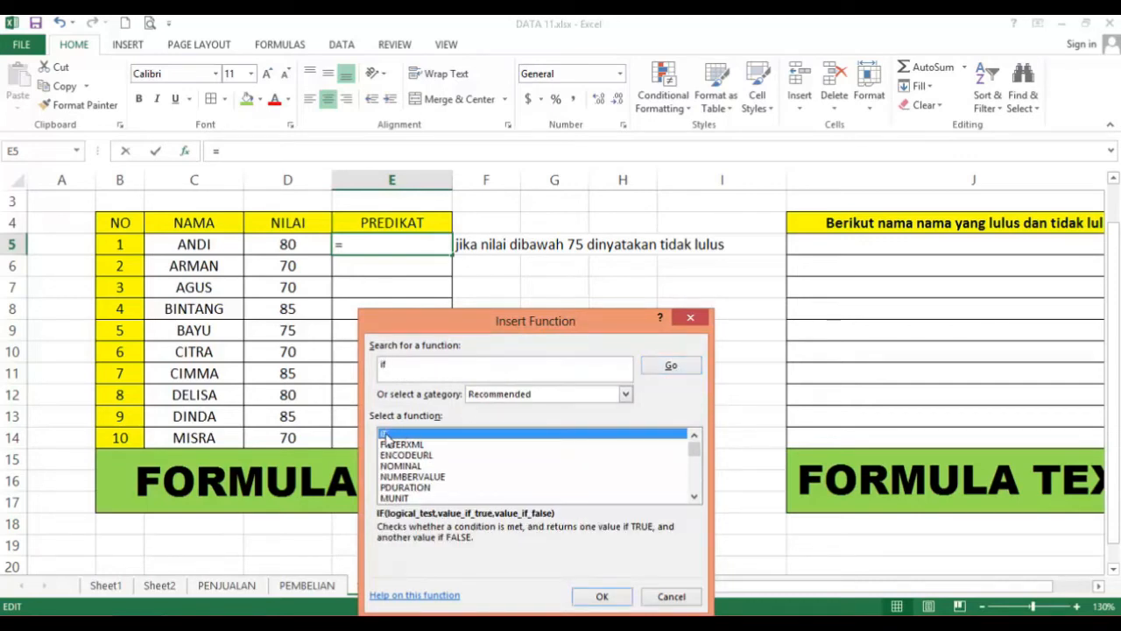
pyautogui.click(602, 598)
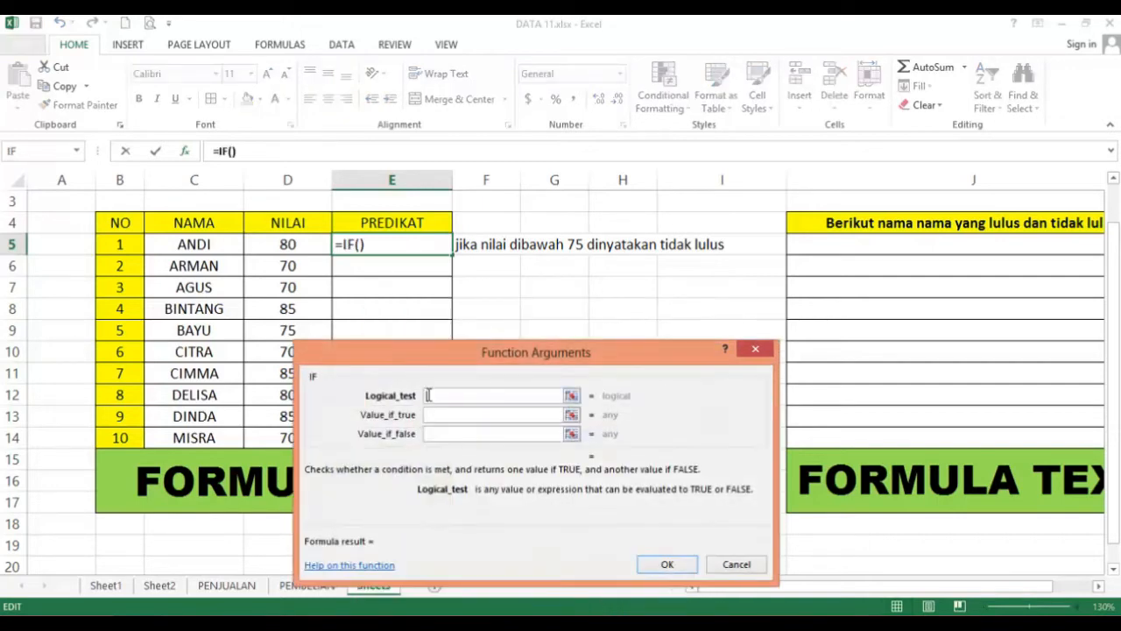
pyautogui.moveTo(411, 360); pyautogui.dragTo(440, 386)
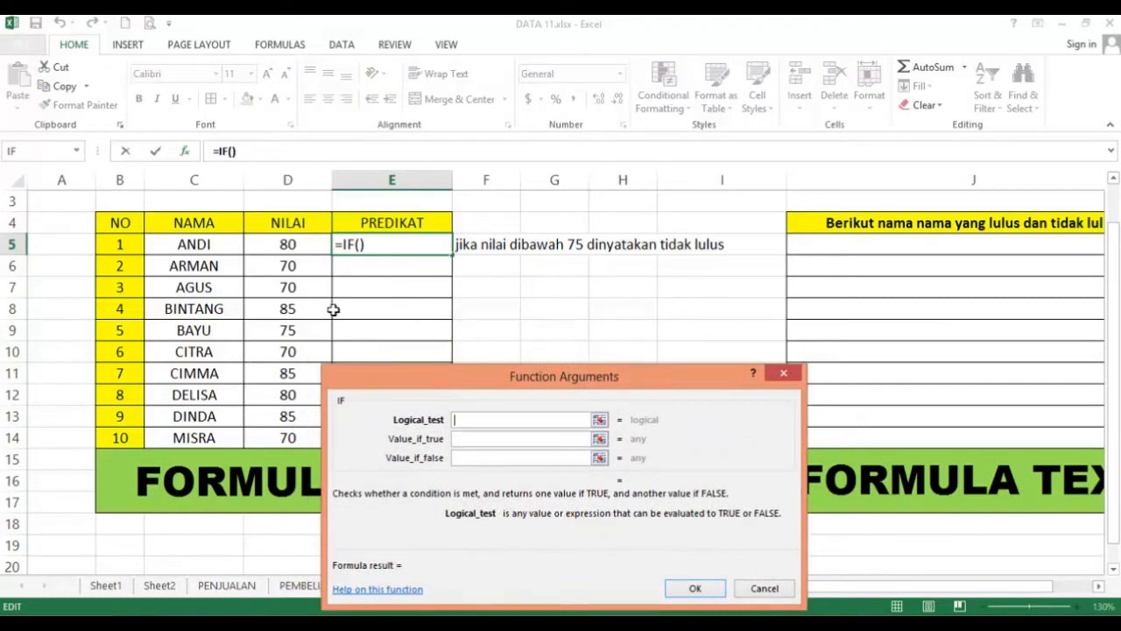
pyautogui.click(297, 245)
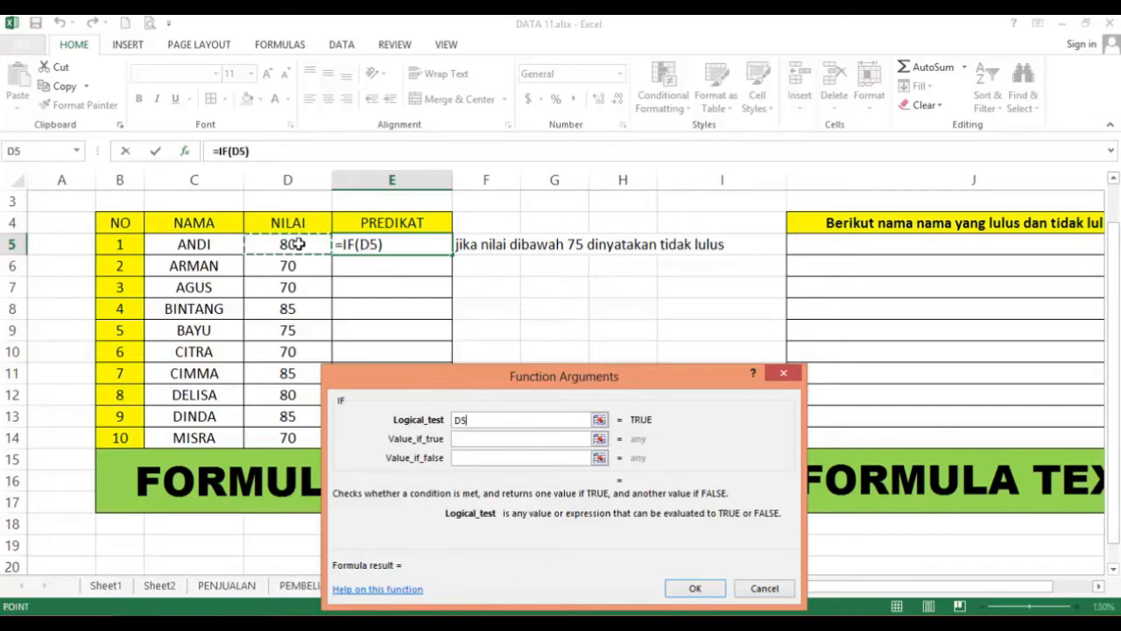
pyautogui.click(496, 424)
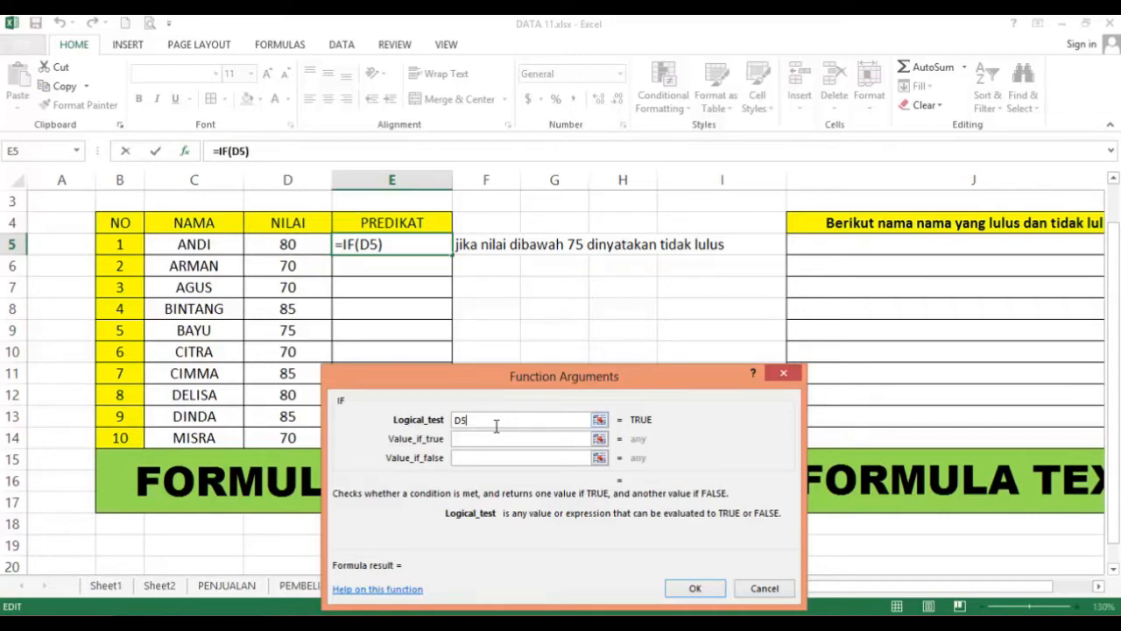
pyautogui.press('BackSpace')
pyautogui.press('BackSpace')
pyautogui.write('75')
pyautogui.write('>')
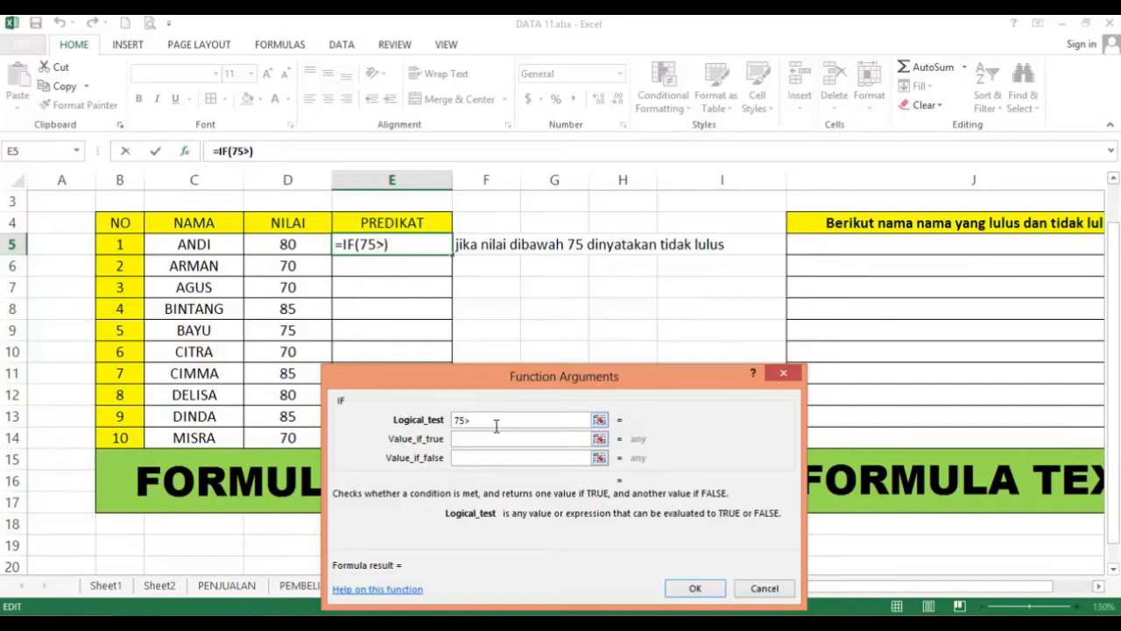
pyautogui.write('=')
# Complete the IF function in E5 with logical test 80>=75, returning "lulus" if true and "tidak lulus" if false.
pyautogui.moveTo(467, 423); pyautogui.dragTo(442, 421)
pyautogui.write('80>=75')
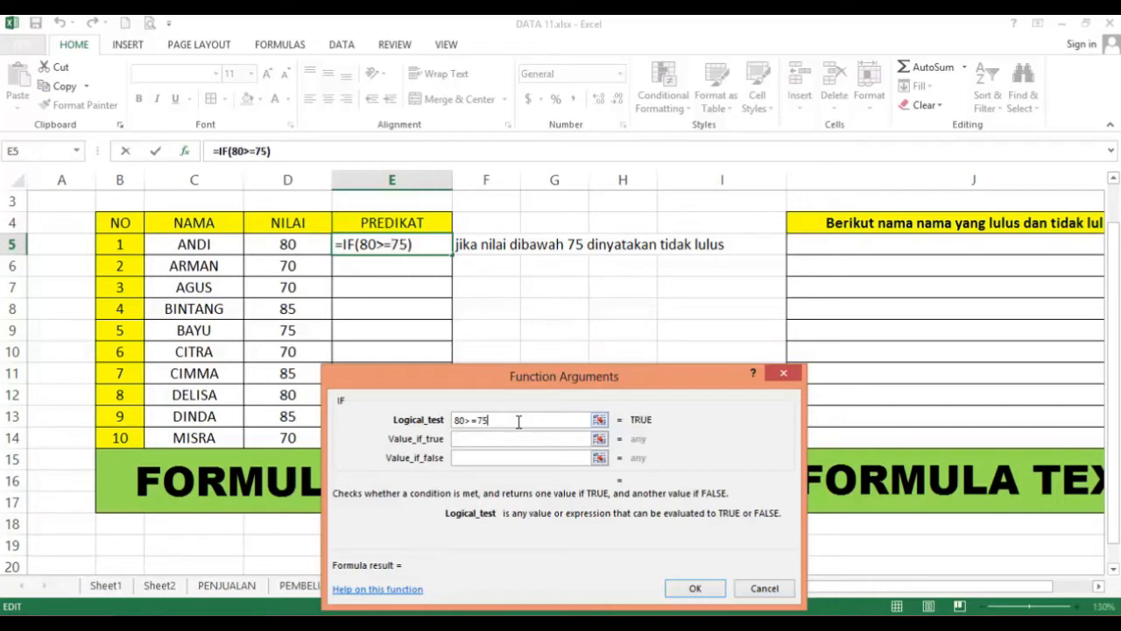
pyautogui.click(523, 438)
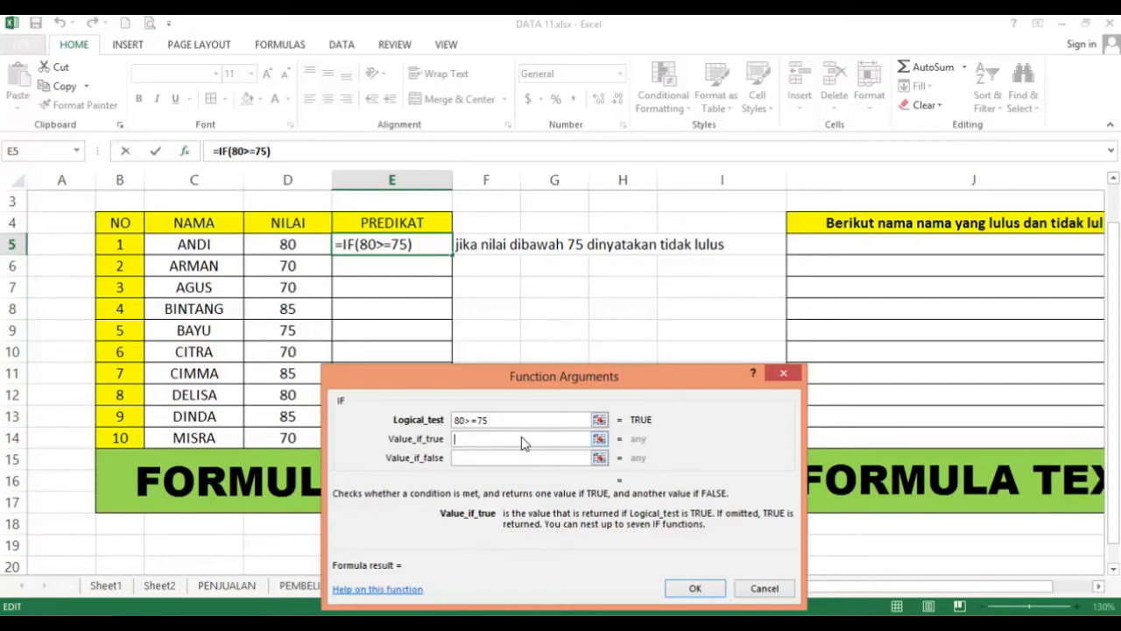
pyautogui.write('lulus')
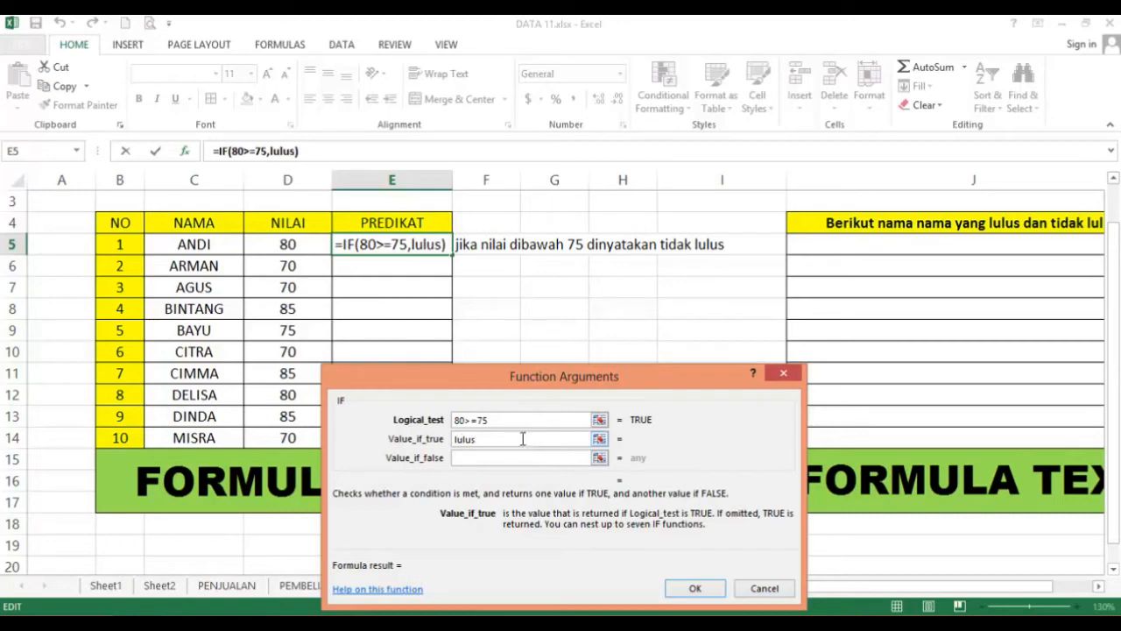
pyautogui.click(528, 460)
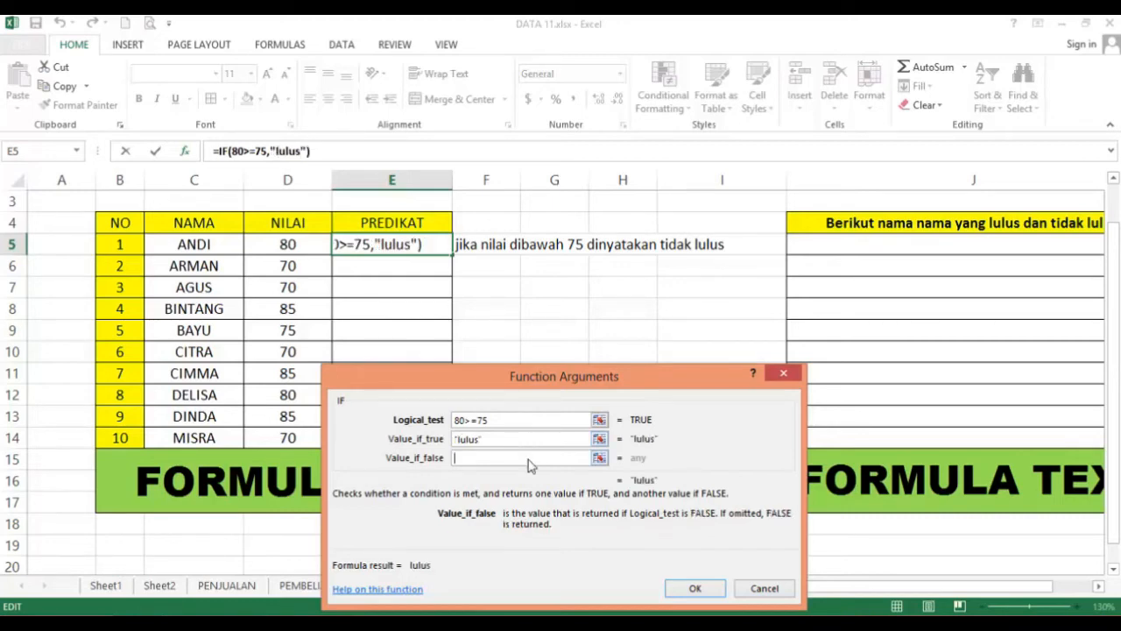
pyautogui.write('tidak lulus')
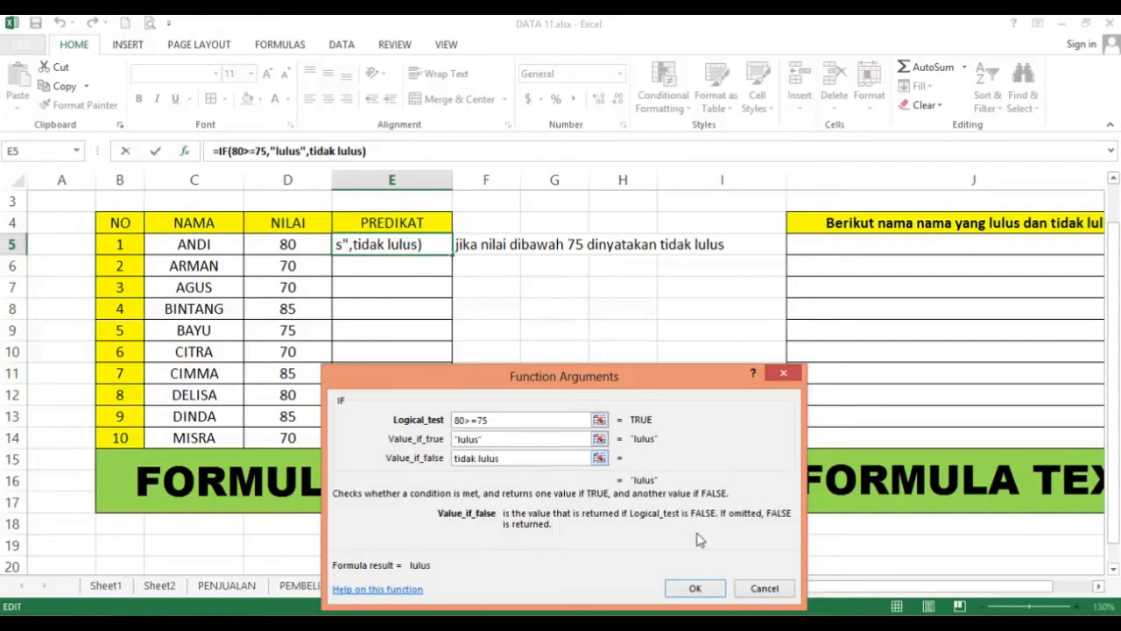
pyautogui.click(696, 590)
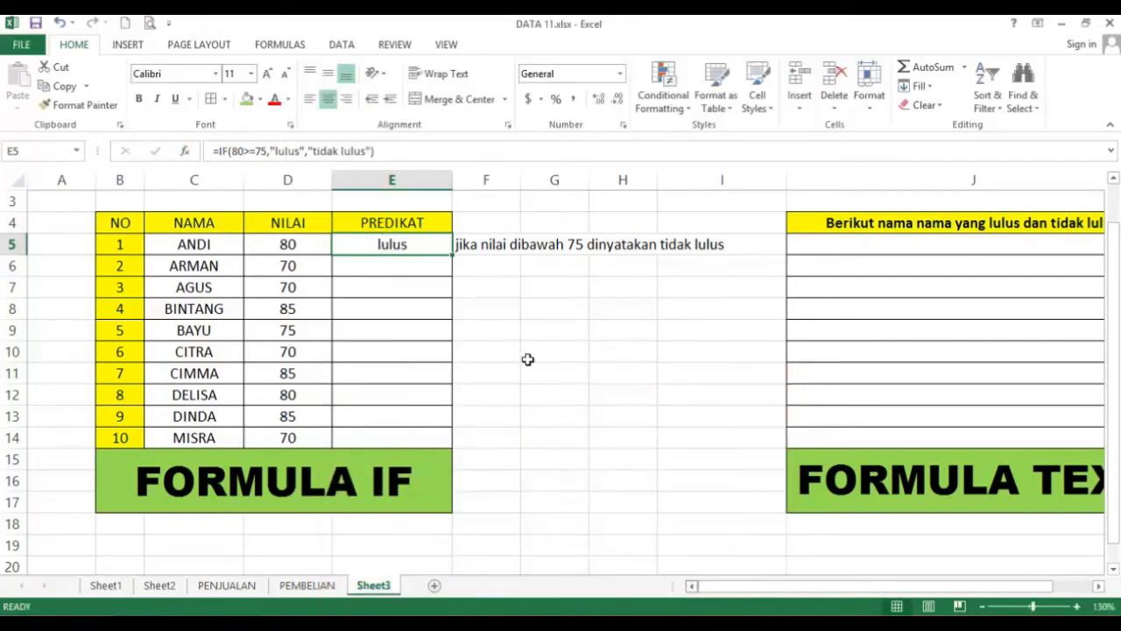
pyautogui.click(430, 267)
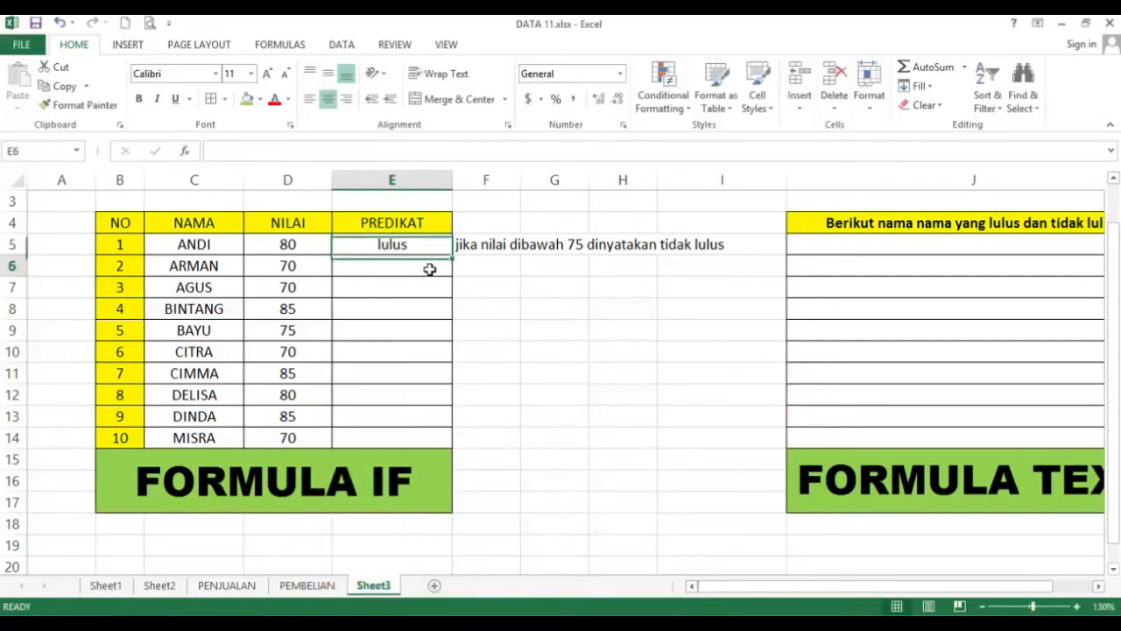
pyautogui.click(385, 243)
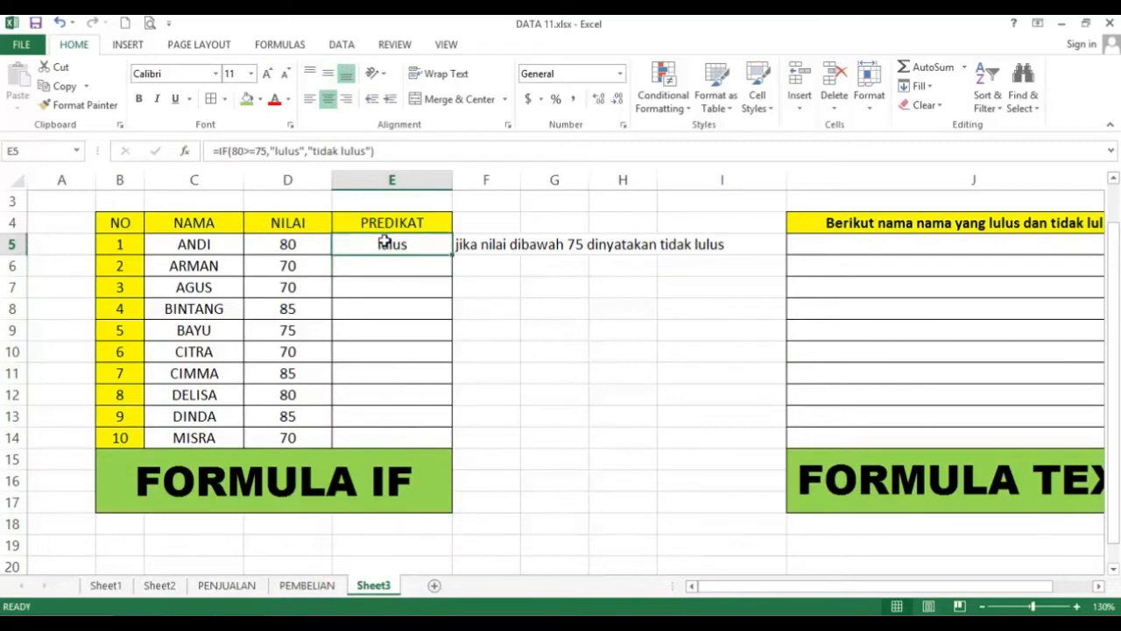
pyautogui.click(431, 264)
pyautogui.click(416, 247)
pyautogui.click(430, 268)
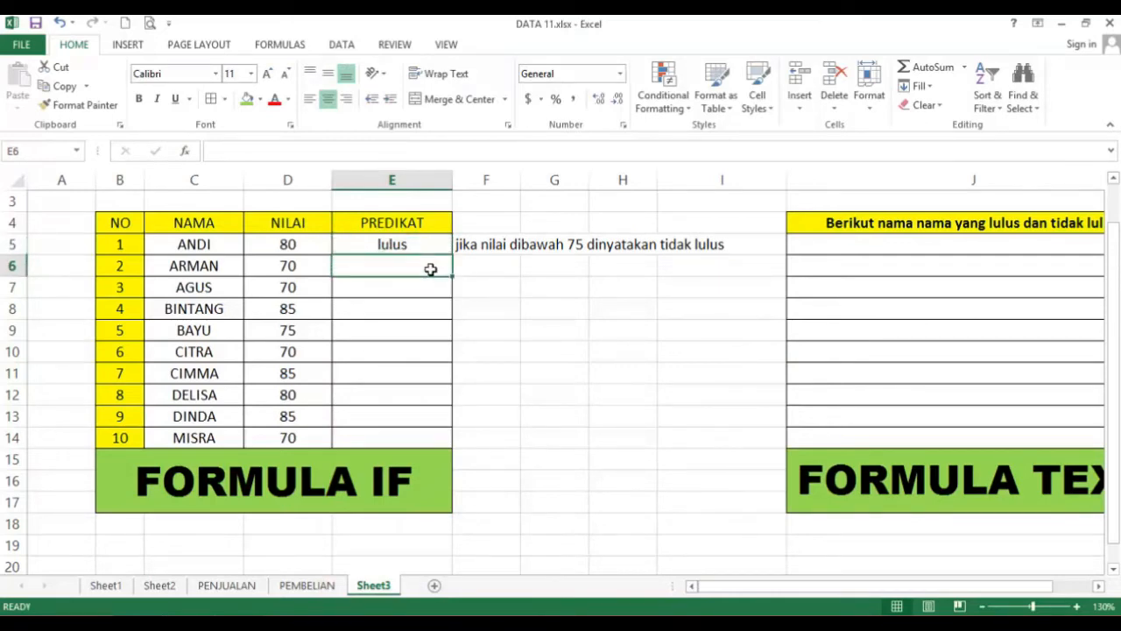
pyautogui.click(389, 245)
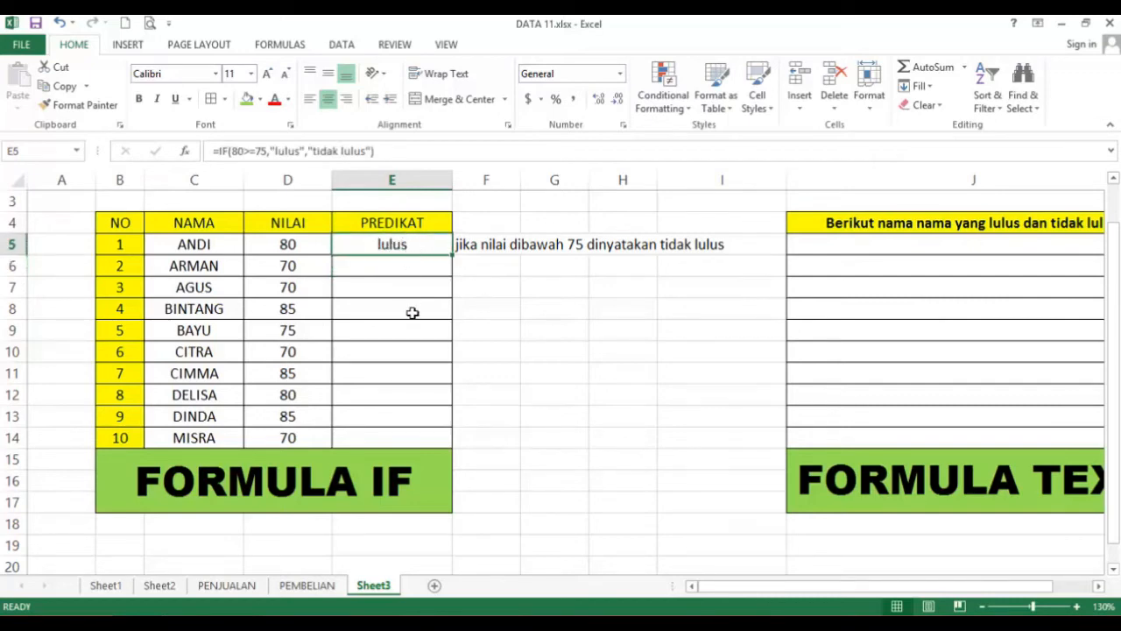
# Insert the IF function in cell E6 with the logical test D6>=75.
pyautogui.click(386, 265)
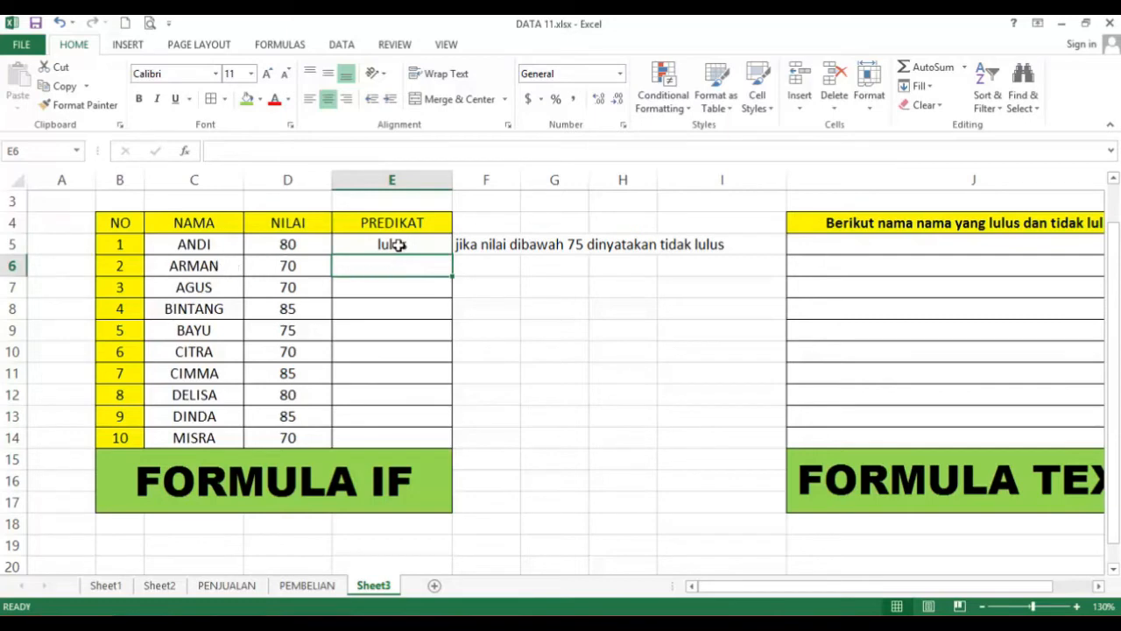
pyautogui.click(189, 153)
pyautogui.doubleClick(460, 434)
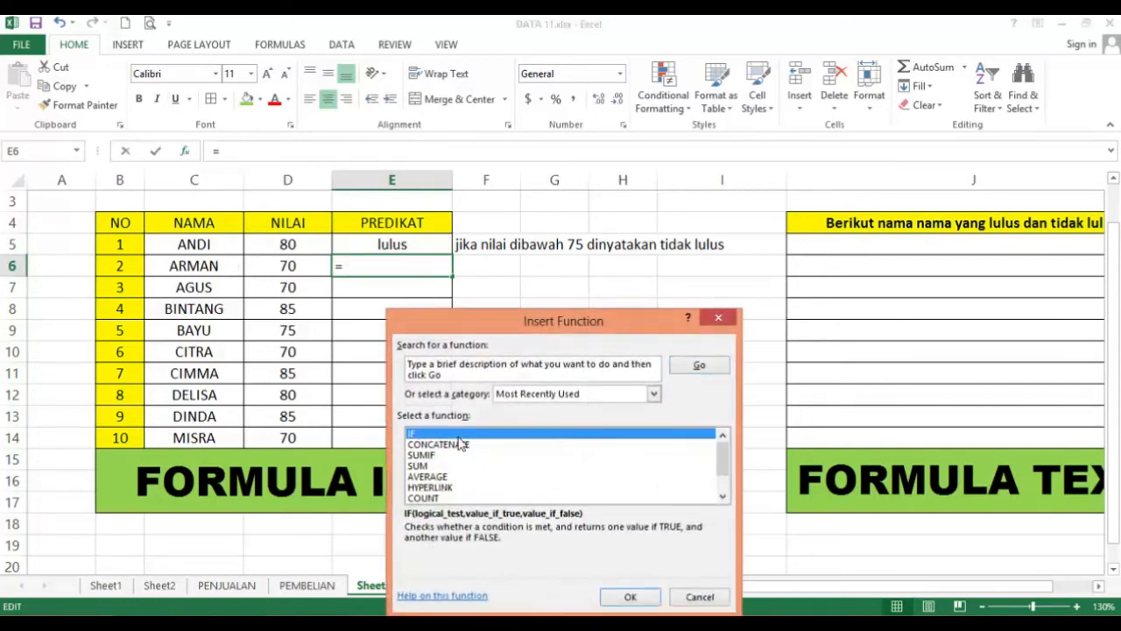
pyautogui.click(291, 268)
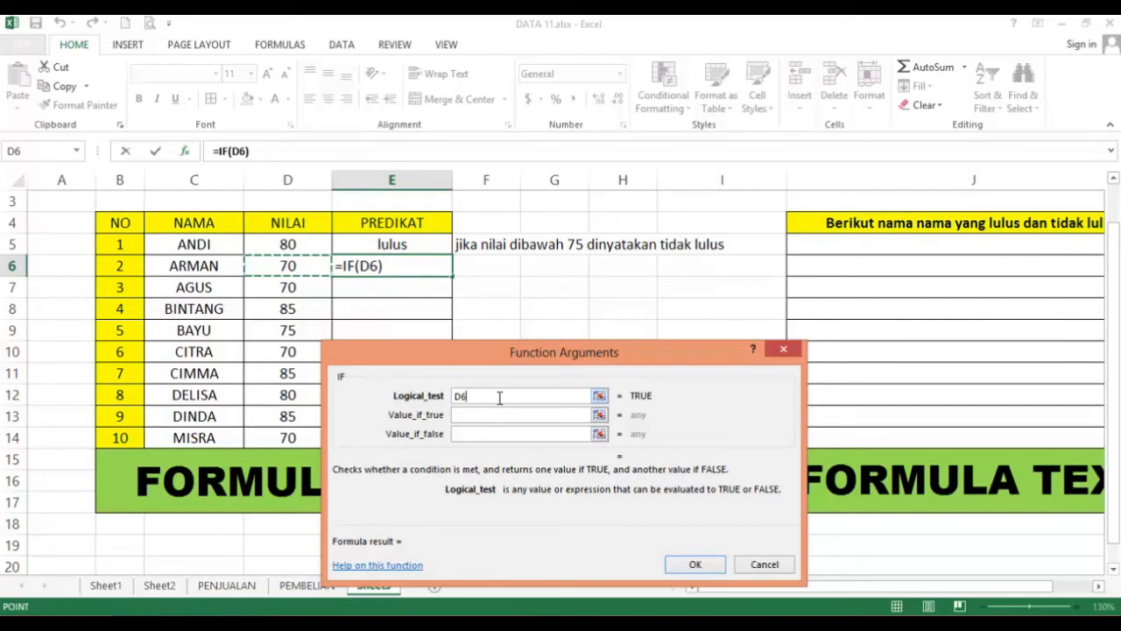
pyautogui.write('>=')
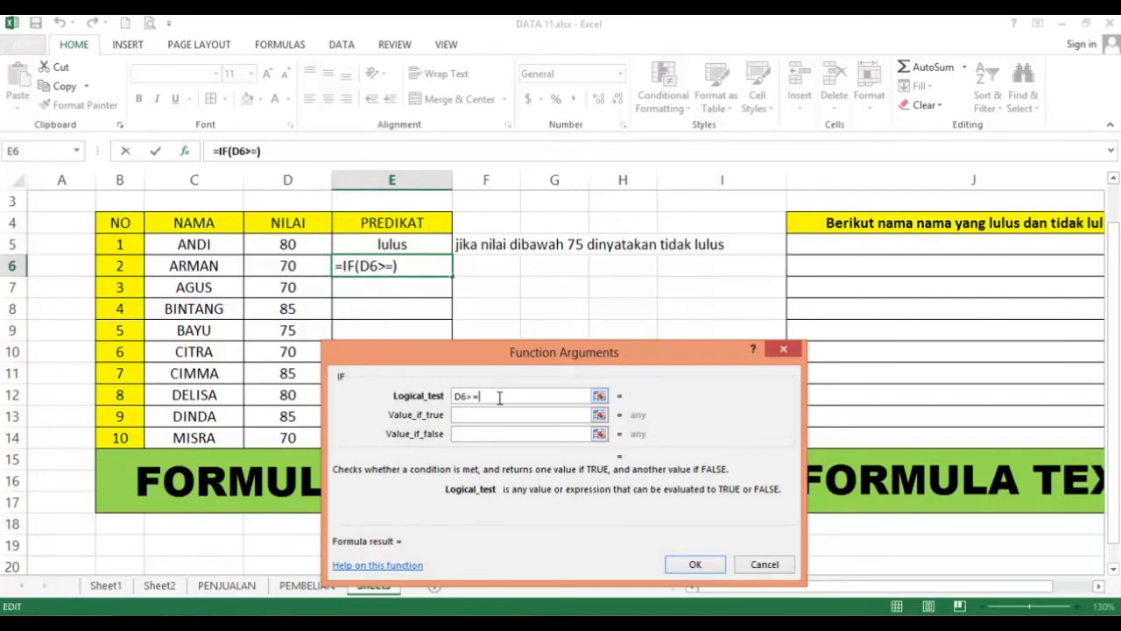
pyautogui.write('75')
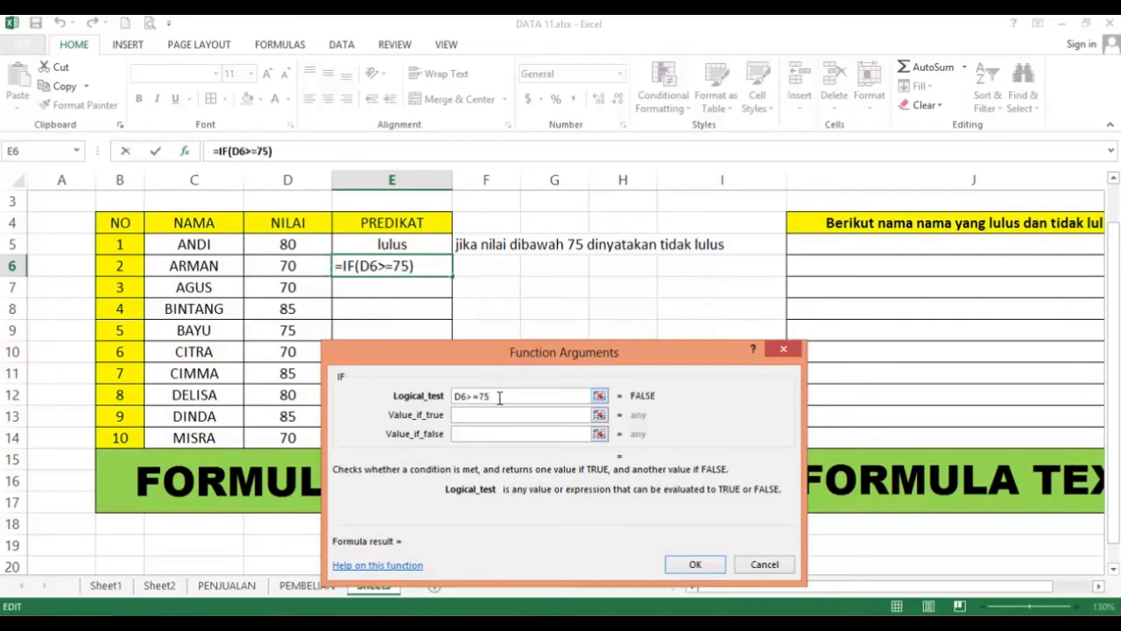
# Complete the IF function in E6 so it returns "lulus" if true and "tidak lulus" if false.
pyautogui.click(514, 415)
pyautogui.write('lulus')
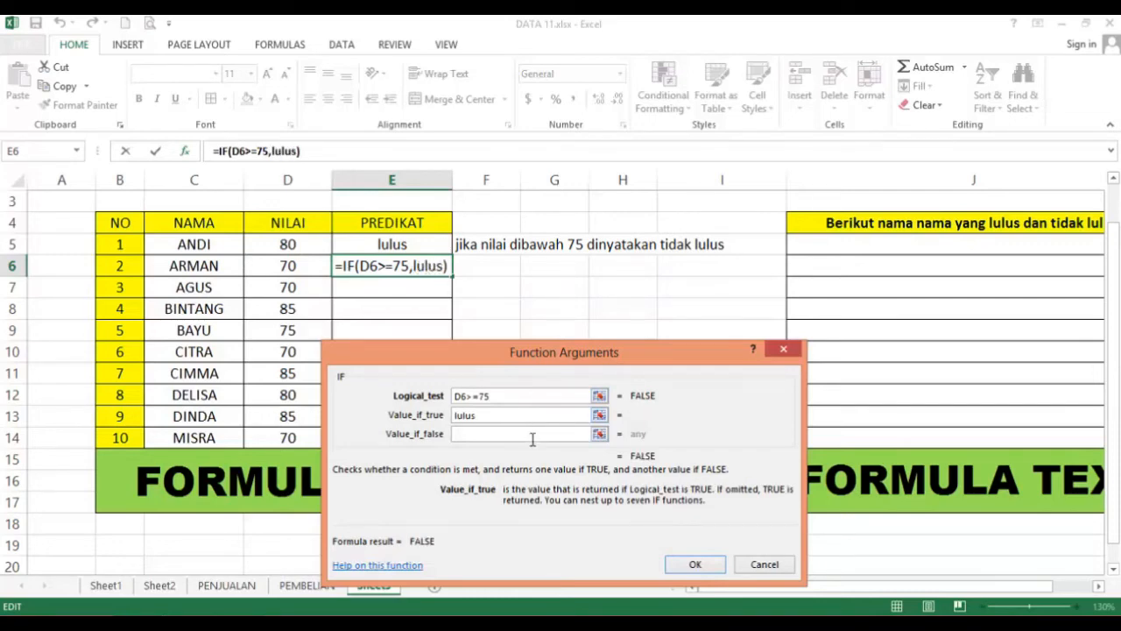
pyautogui.click(532, 436)
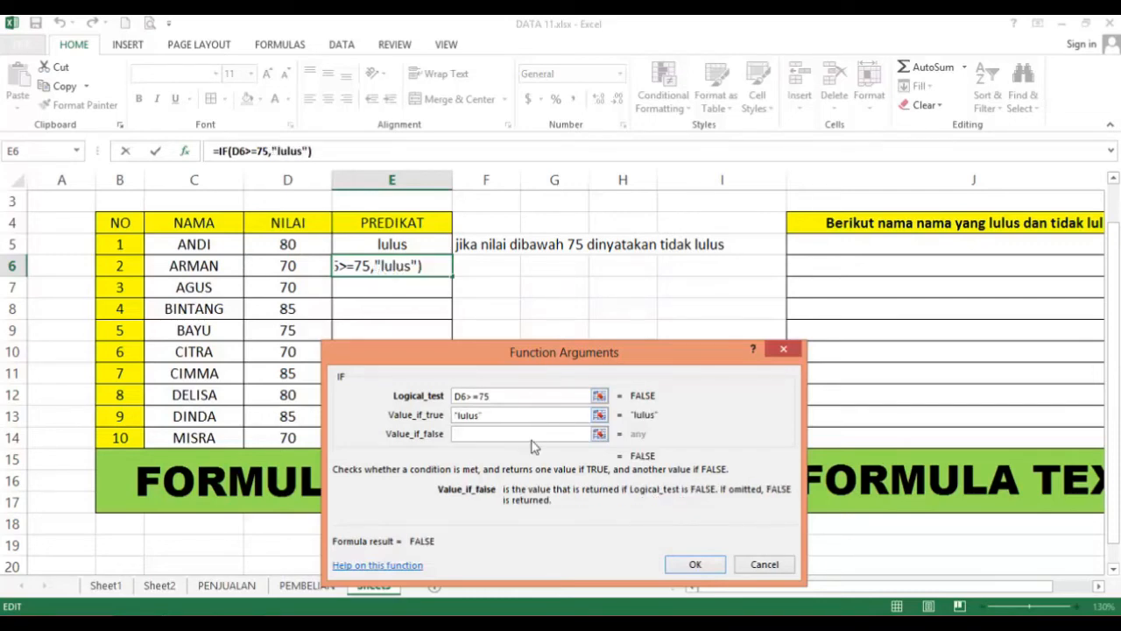
pyautogui.write('tidak lu')
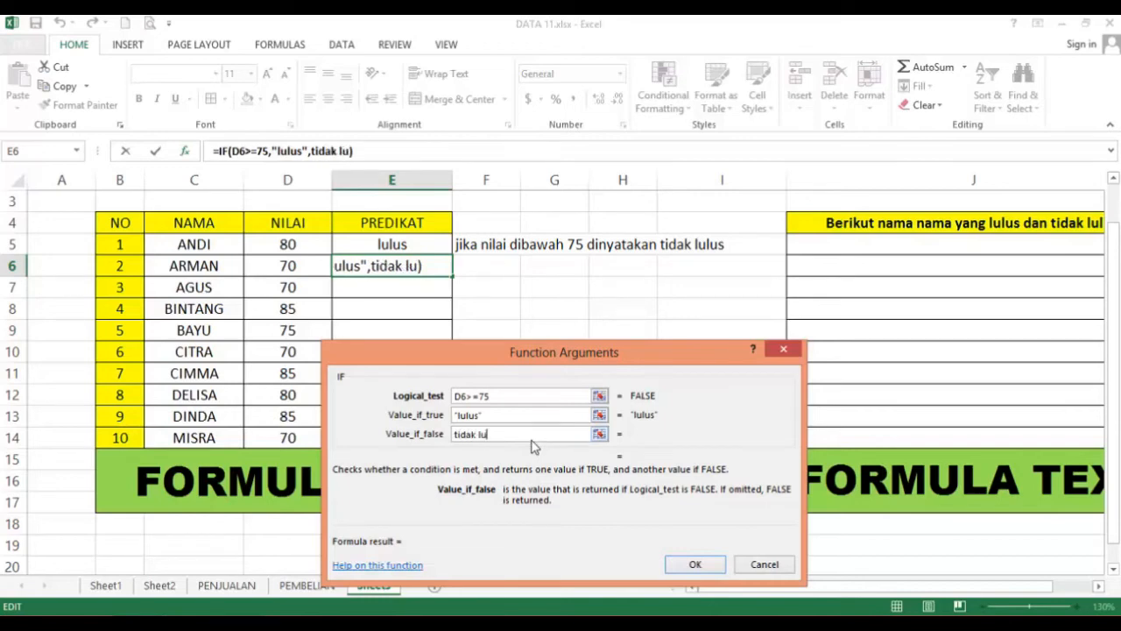
pyautogui.write('lys')
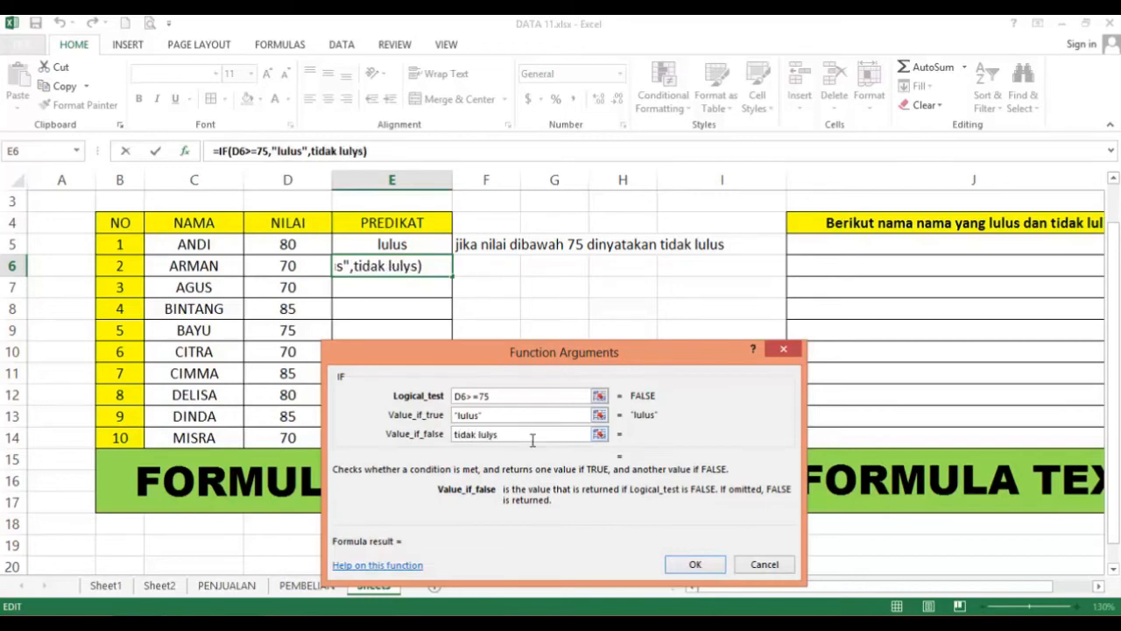
pyautogui.press('BackSpace')
pyautogui.press('BackSpace')
pyautogui.write('us')
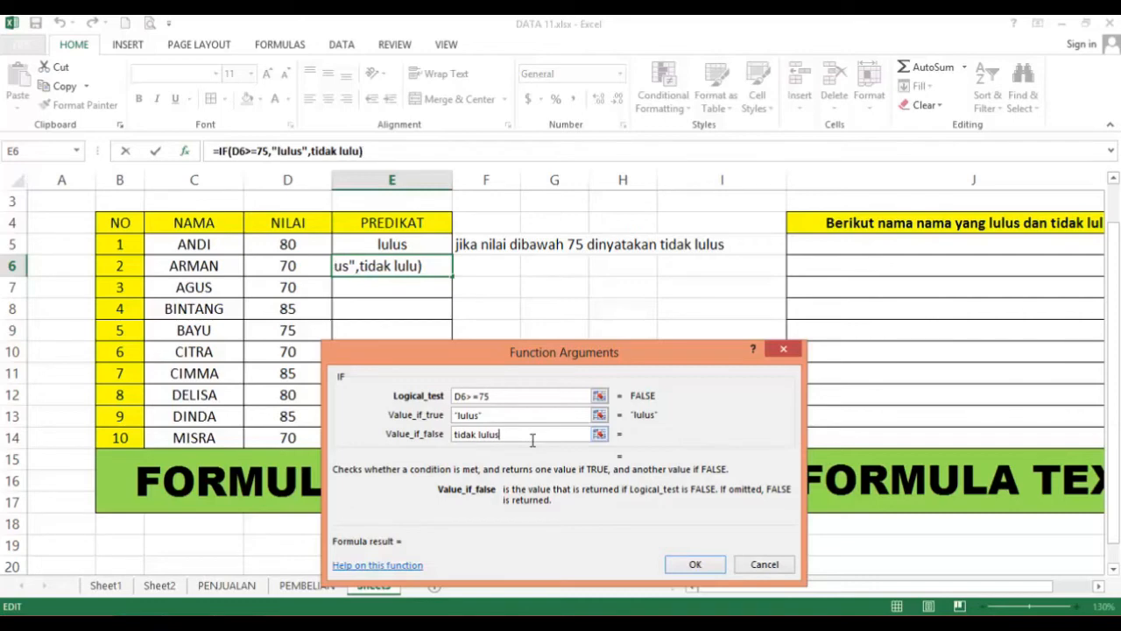
pyautogui.click(694, 563)
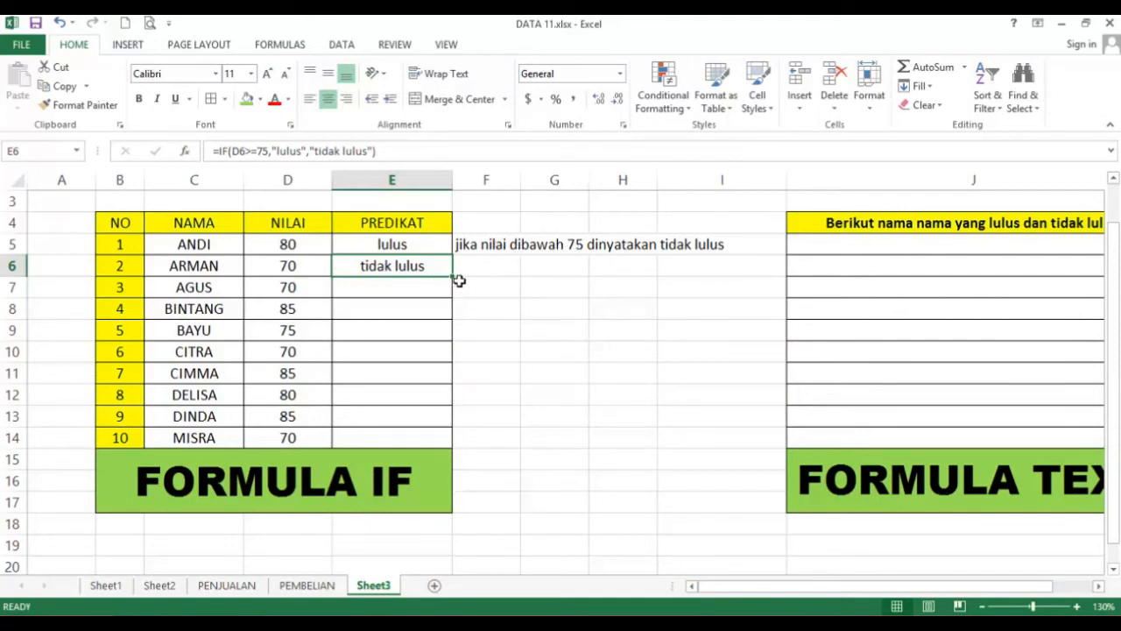
# Fill the IF formula from E6 down through E14 and check the copied formula in E7.
pyautogui.moveTo(450, 279); pyautogui.dragTo(437, 448)
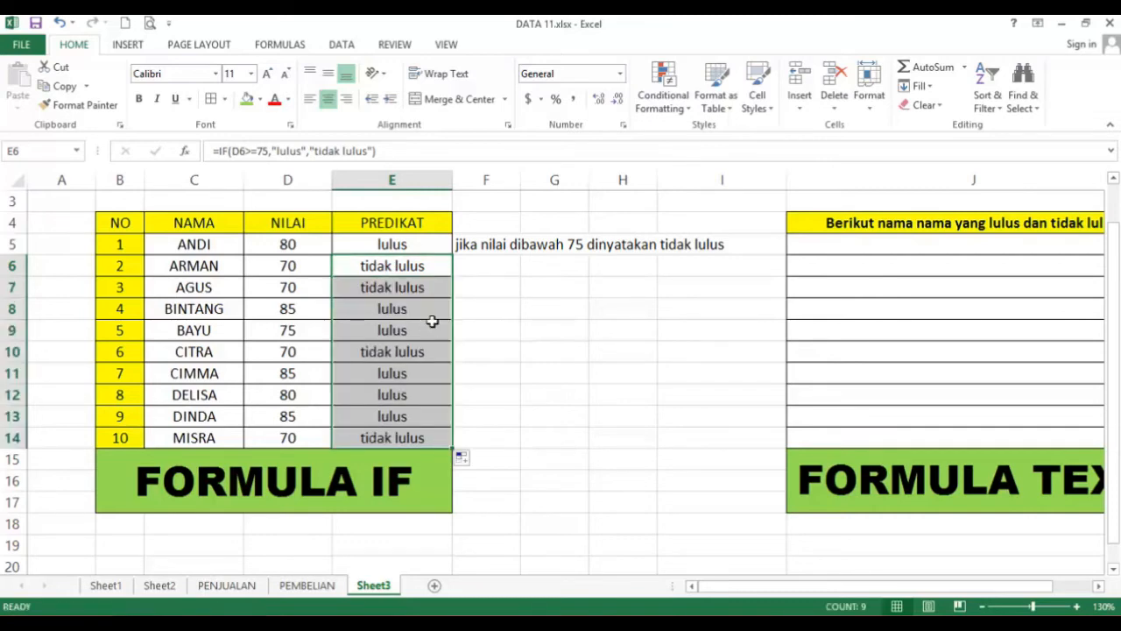
pyautogui.click(388, 265)
pyautogui.click(413, 288)
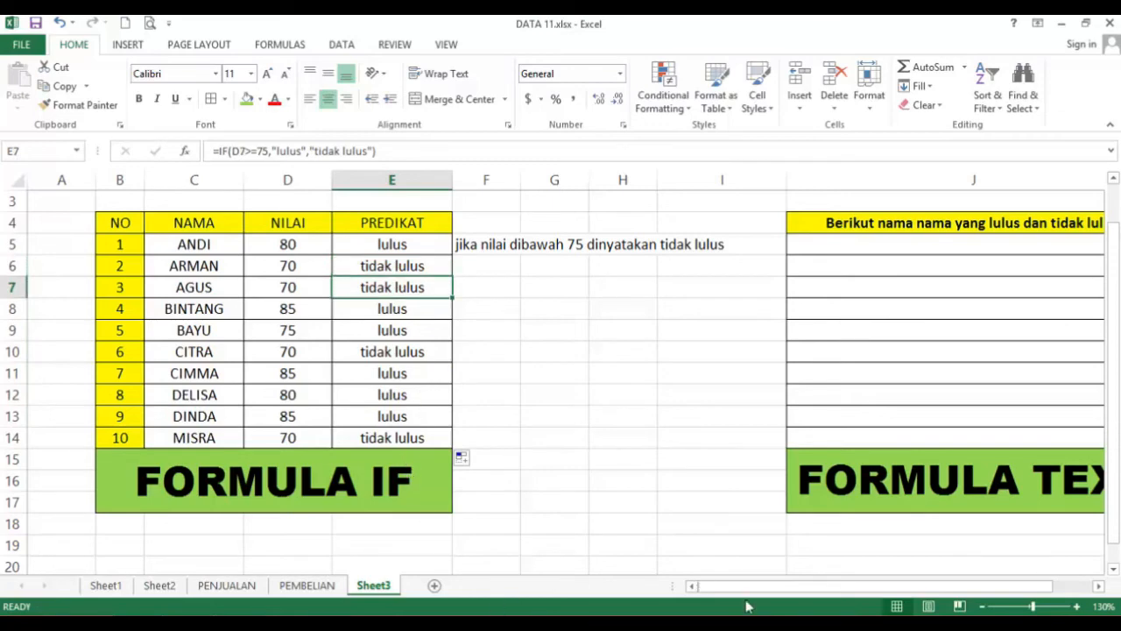
# Examine the first row's name and predicate in C5 and E5 and the empty results cells in column J.
pyautogui.moveTo(733, 591); pyautogui.dragTo(759, 591)
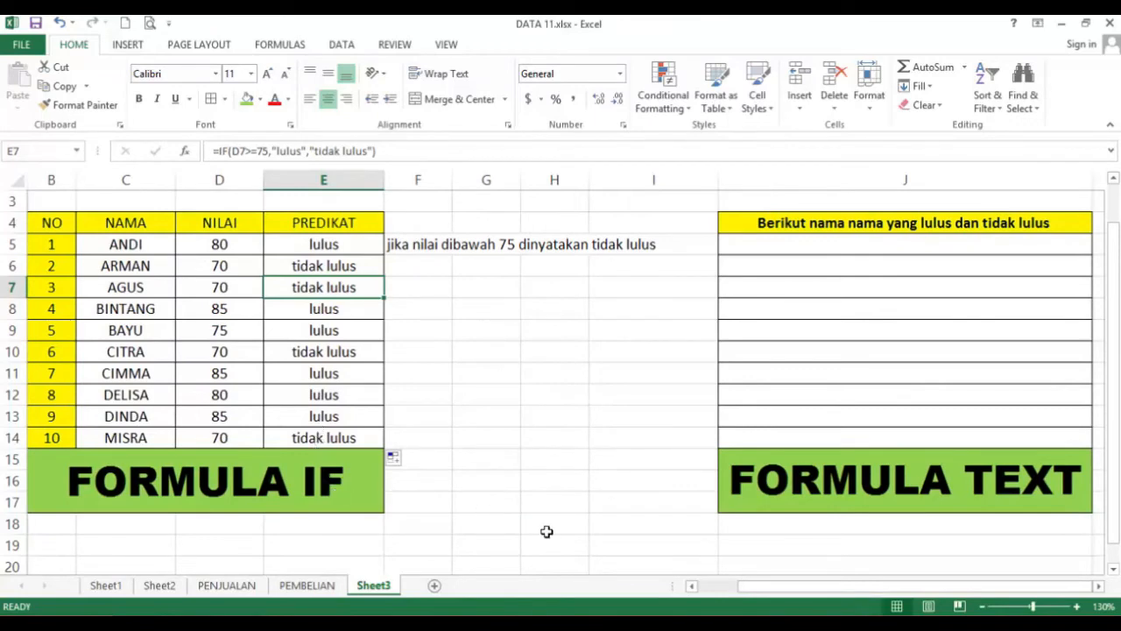
pyautogui.click(783, 589)
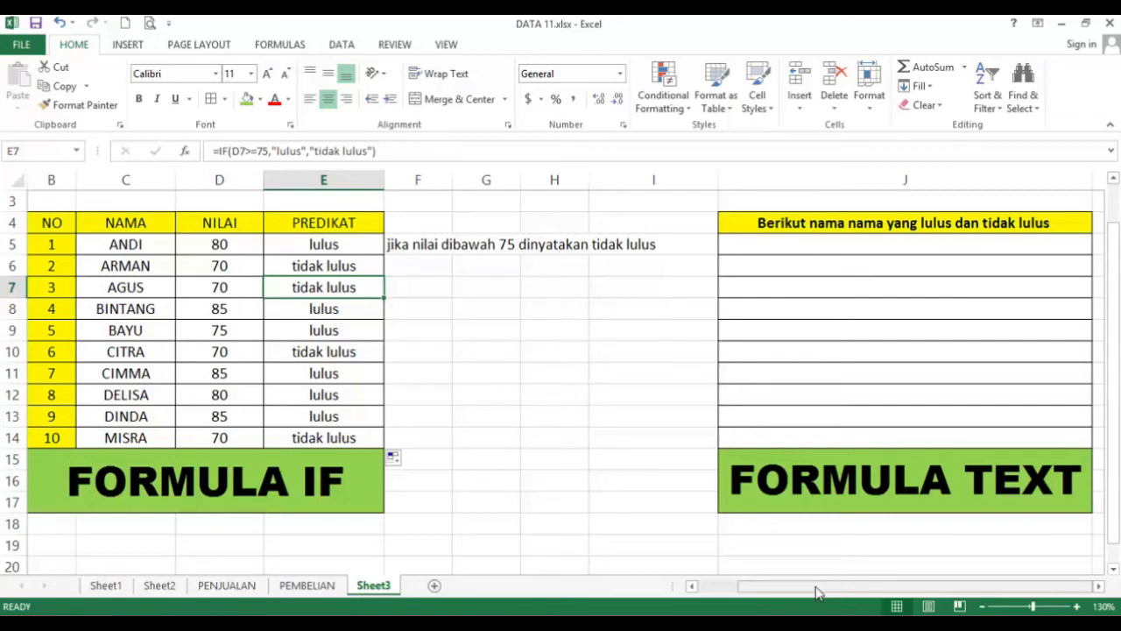
pyautogui.click(137, 244)
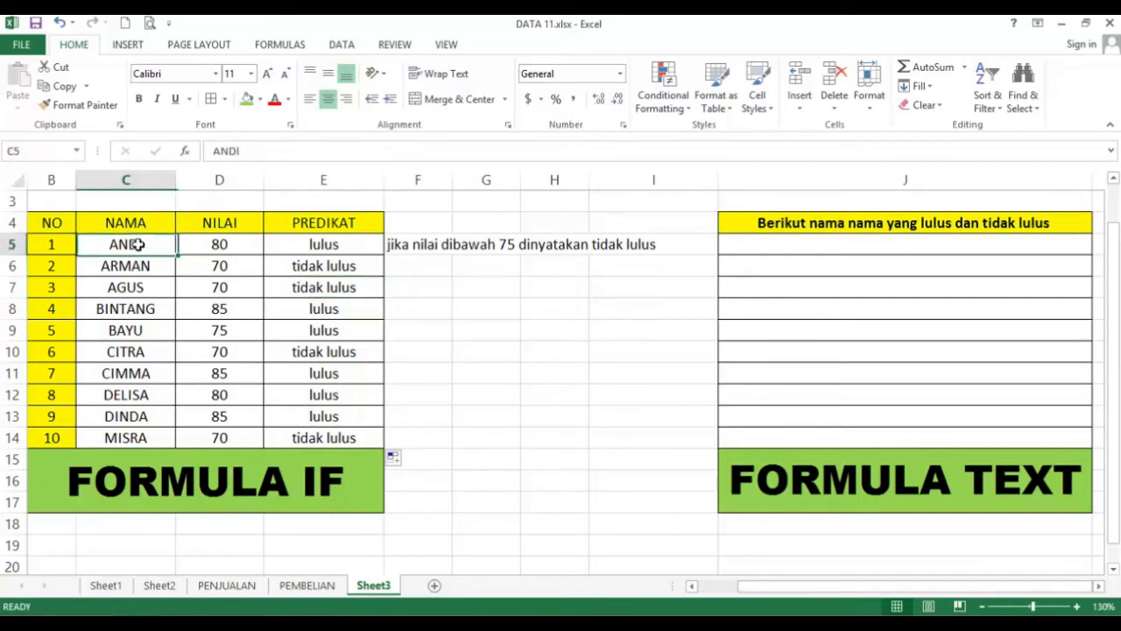
pyautogui.click(311, 245)
pyautogui.click(111, 244)
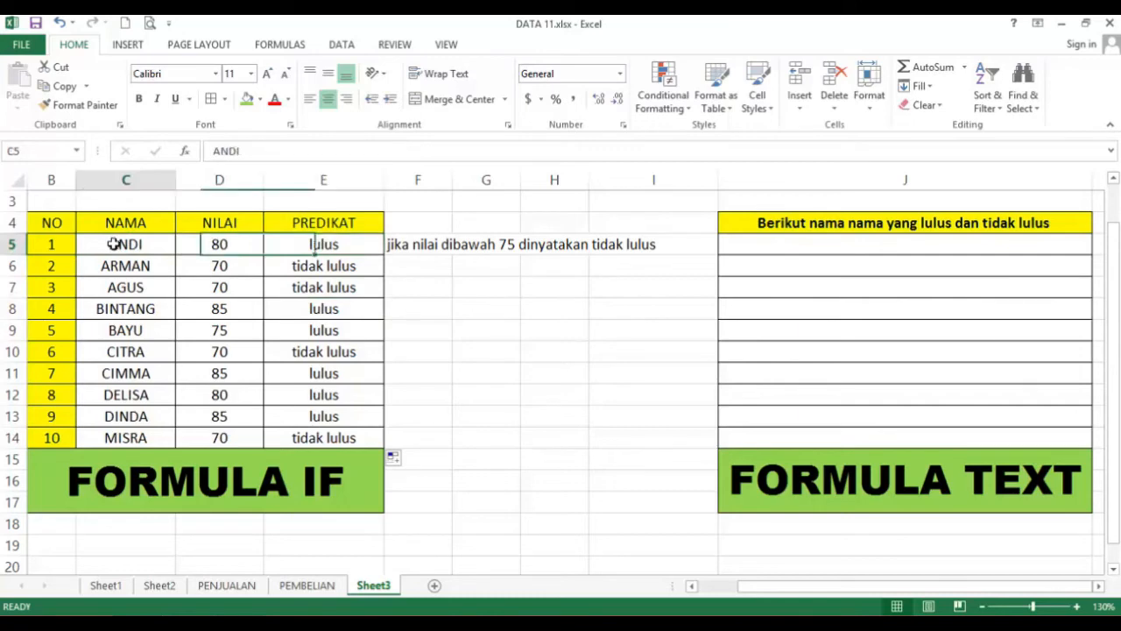
pyautogui.click(306, 245)
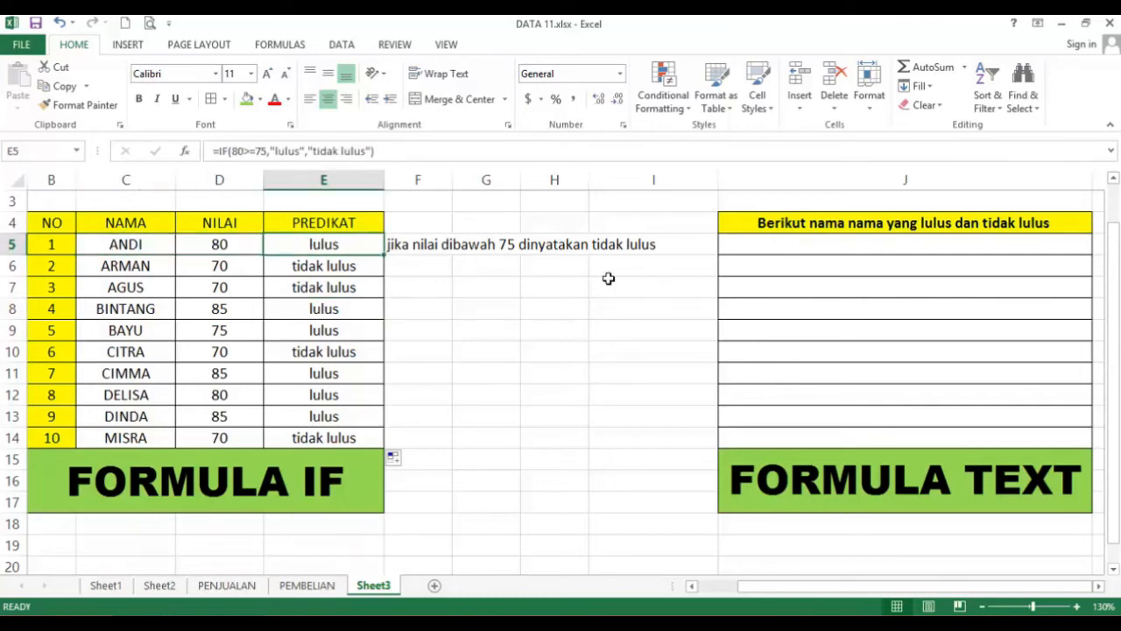
pyautogui.click(806, 239)
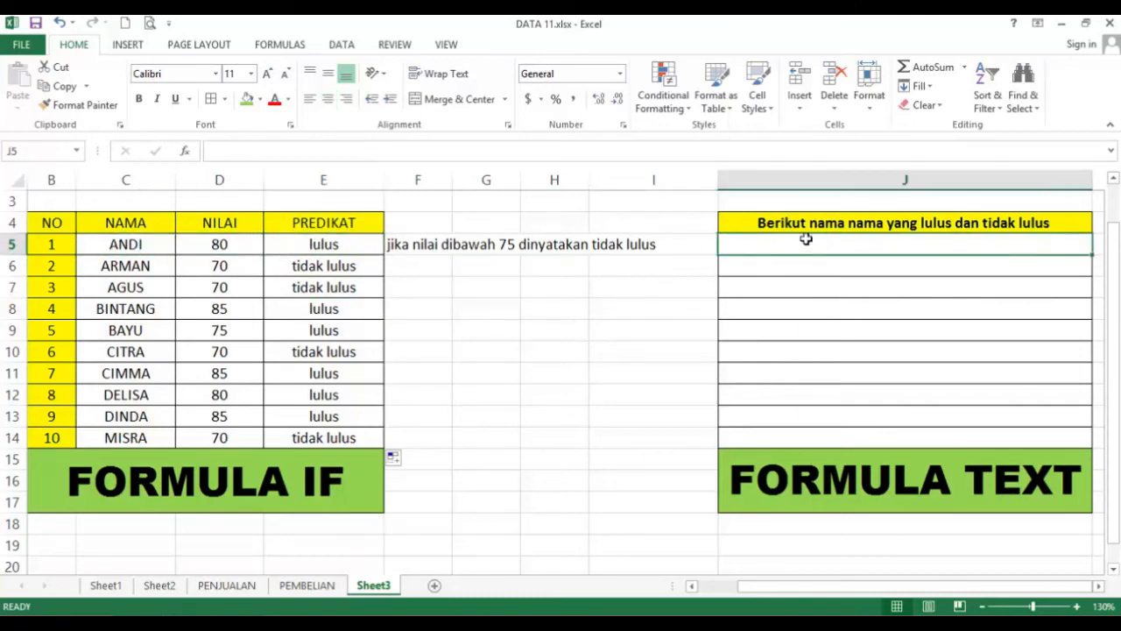
pyautogui.click(795, 266)
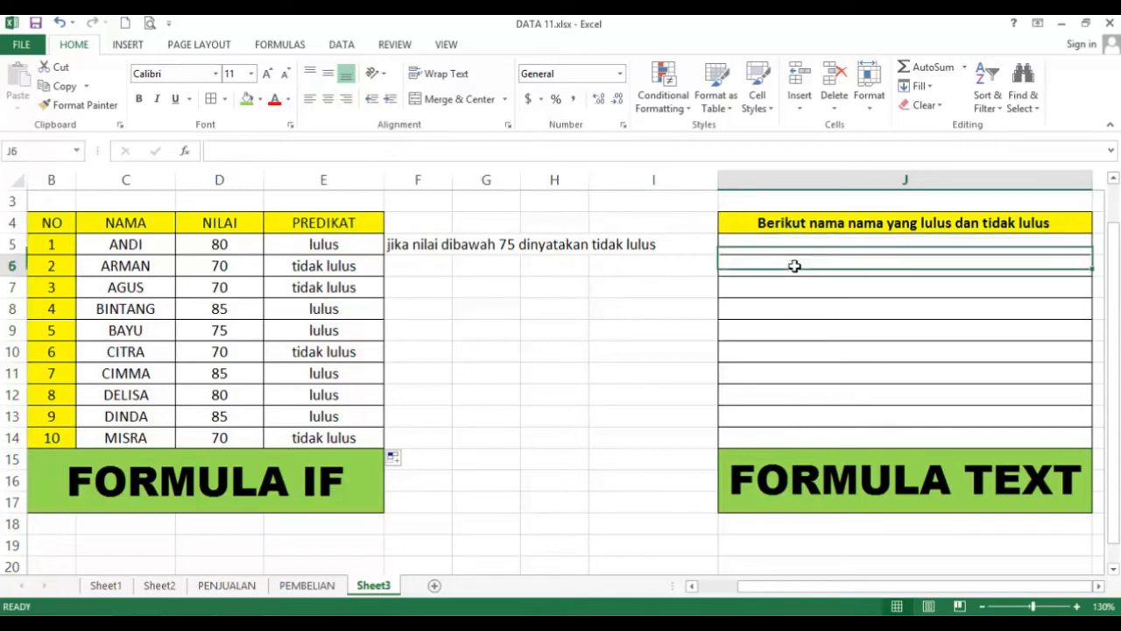
# Search for the CONCATENATE function and insert it in cell J5, moving its arguments dialog clear of the score table.
pyautogui.click(862, 247)
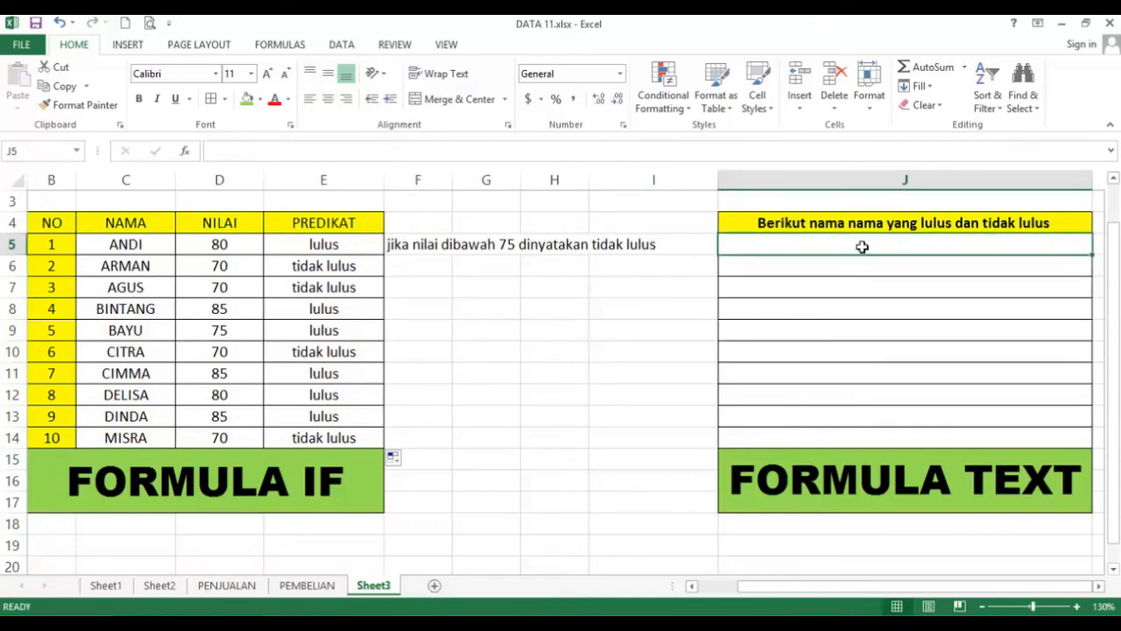
pyautogui.click(185, 154)
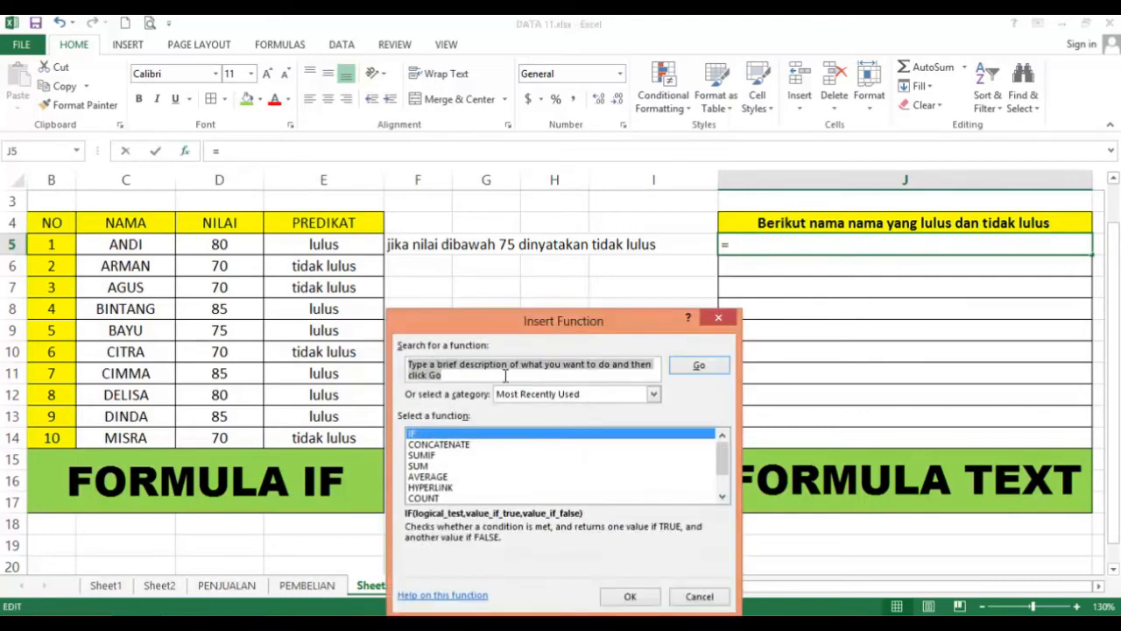
pyautogui.press('BackSpace')
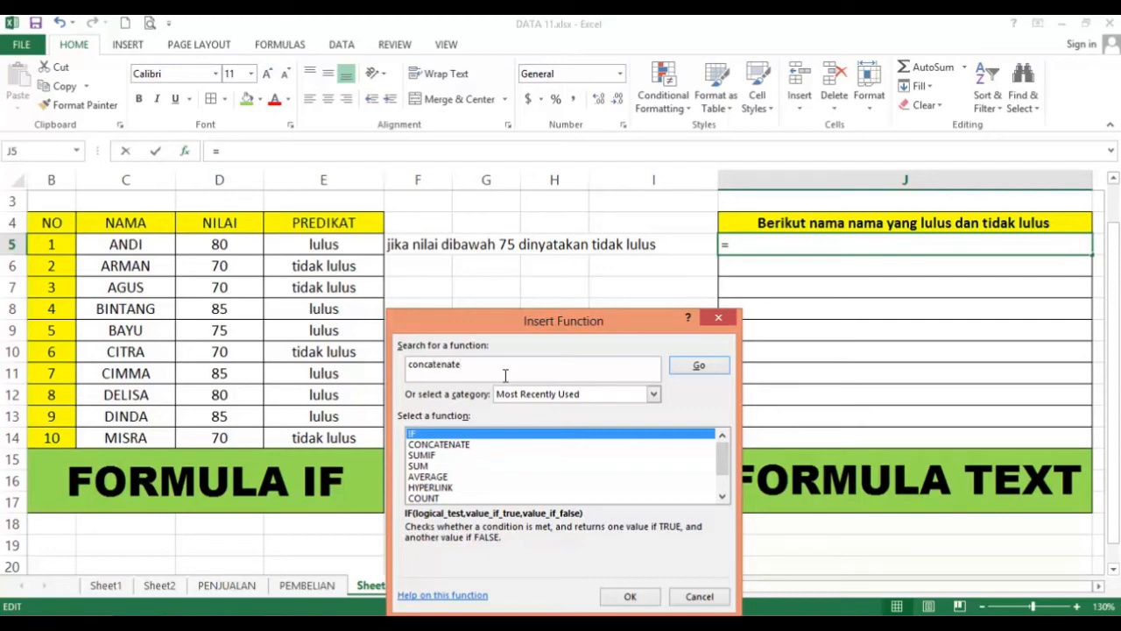
pyautogui.click(699, 365)
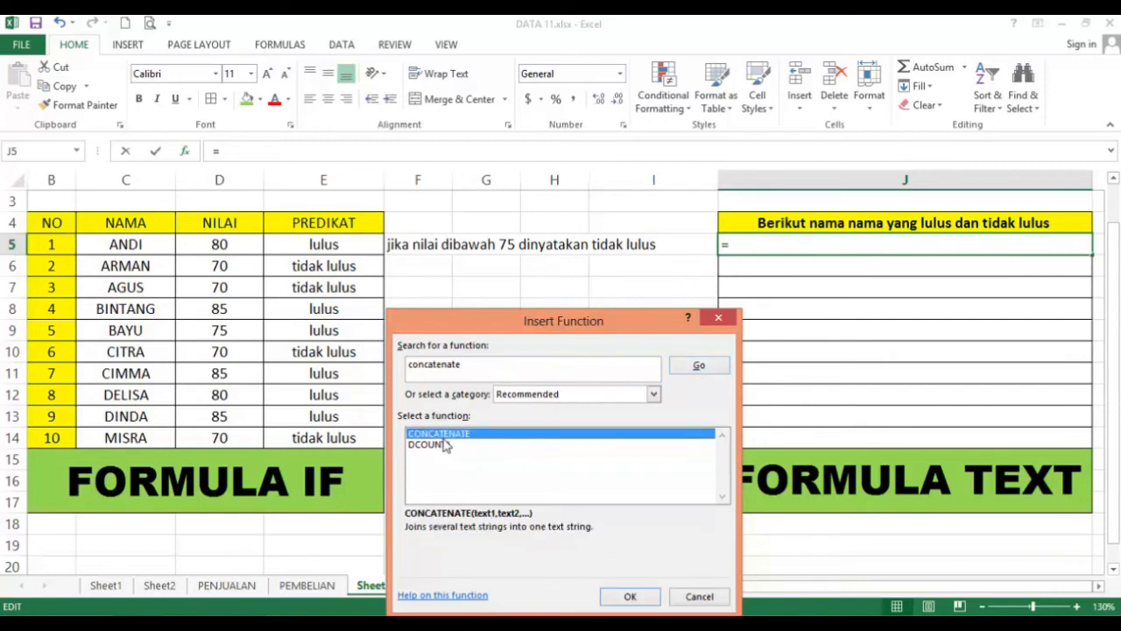
pyautogui.click(630, 596)
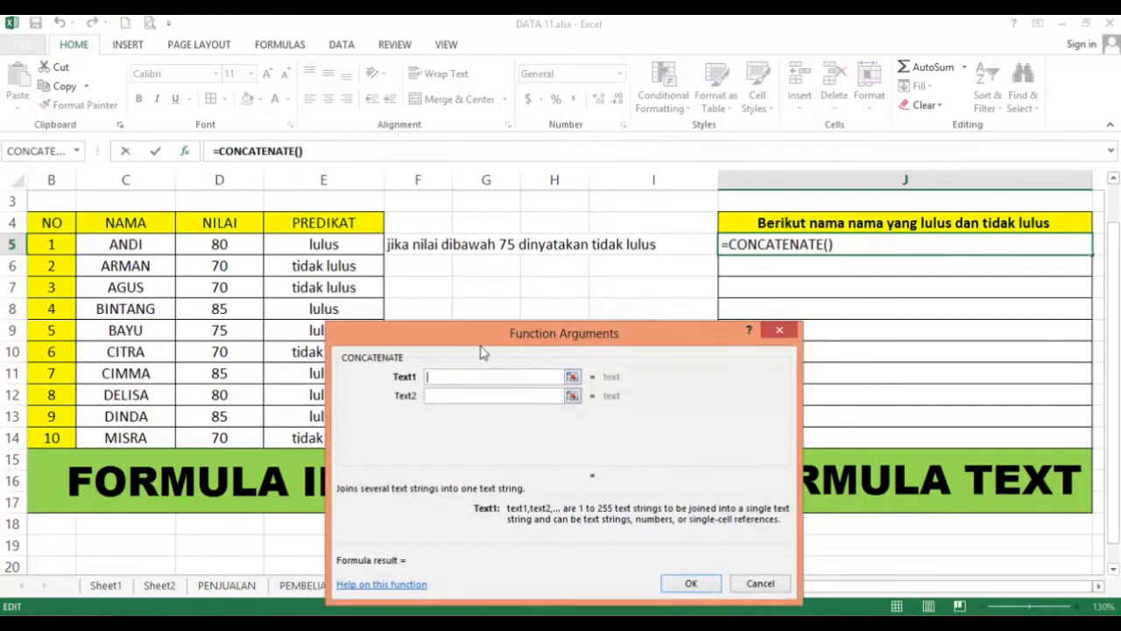
pyautogui.moveTo(478, 340); pyautogui.dragTo(572, 331)
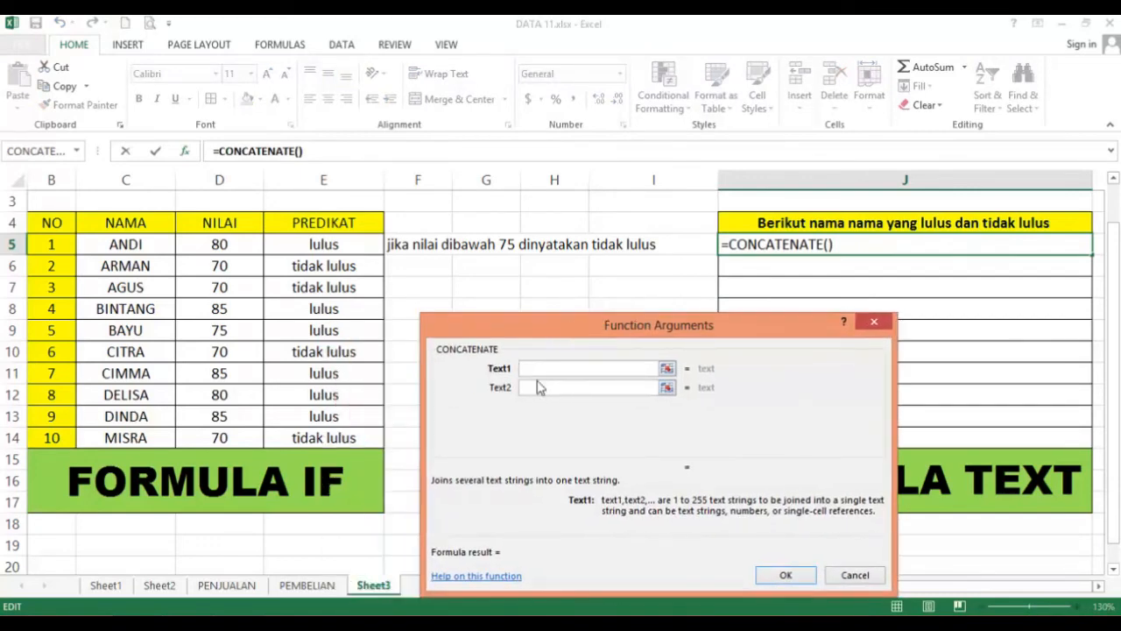
# Join the name in C5 and the predicate in E5 with CONCATENATE in J5, and centre the cell horizontally.
pyautogui.click(123, 245)
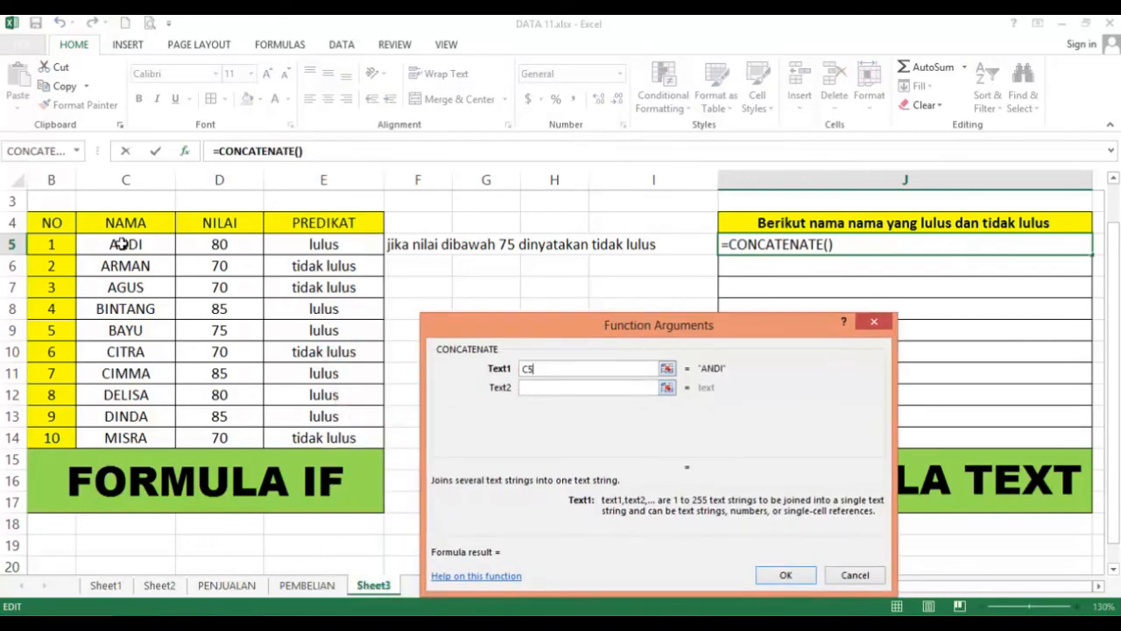
pyautogui.click(558, 387)
pyautogui.click(310, 241)
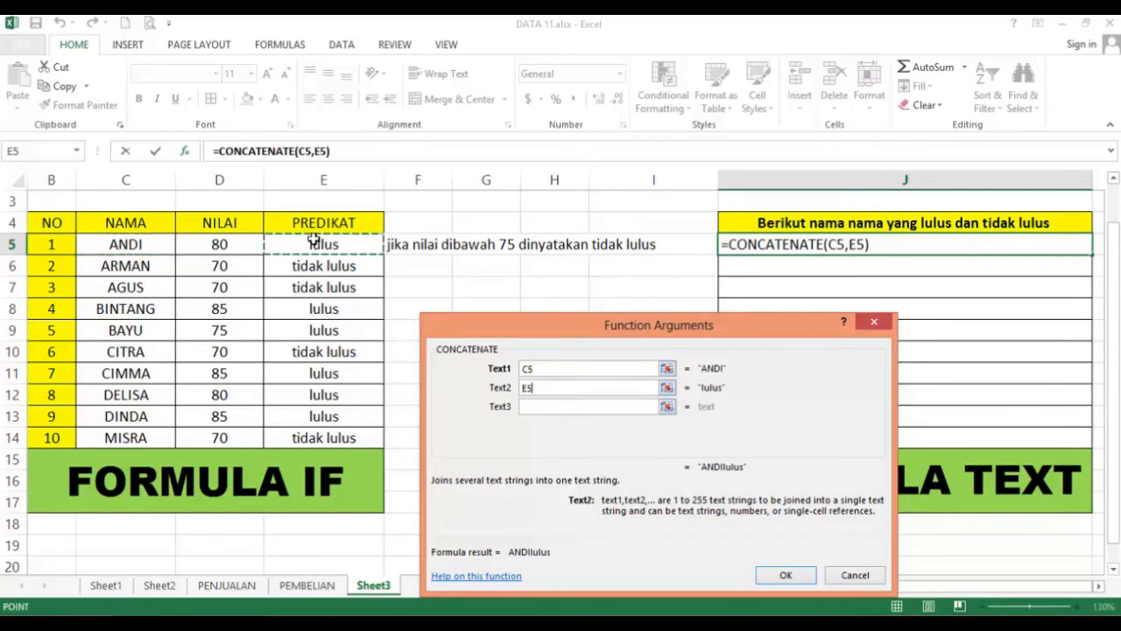
pyautogui.click(784, 575)
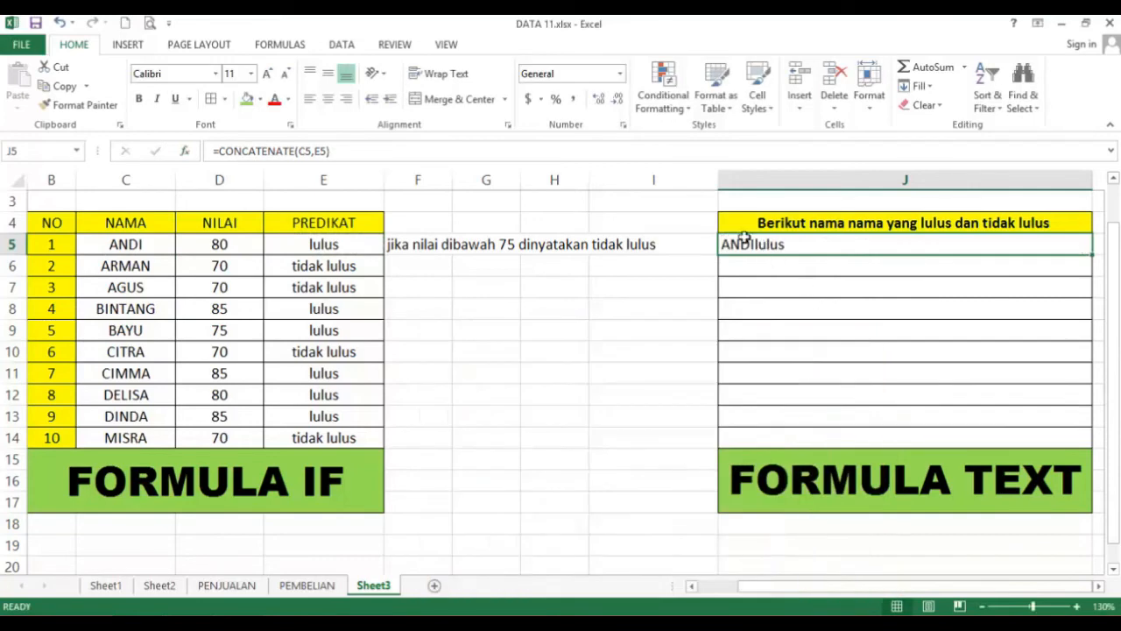
pyautogui.click(328, 99)
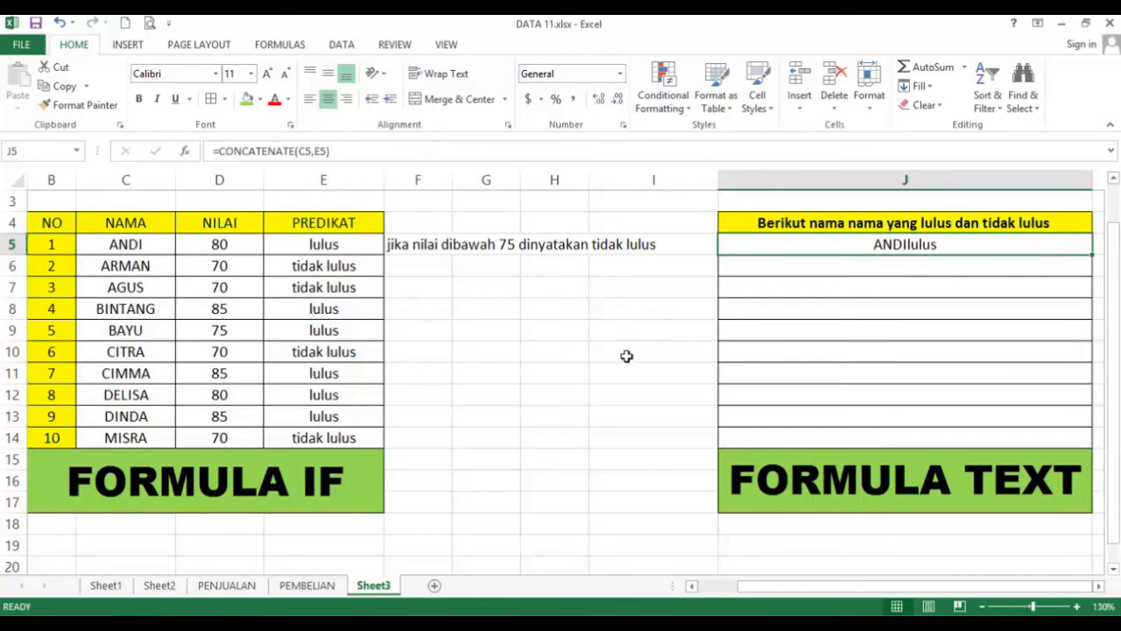
# Join the name in C6 and the predicate in E6 with CONCATENATE in J6, and centre the result horizontally.
pyautogui.click(1060, 267)
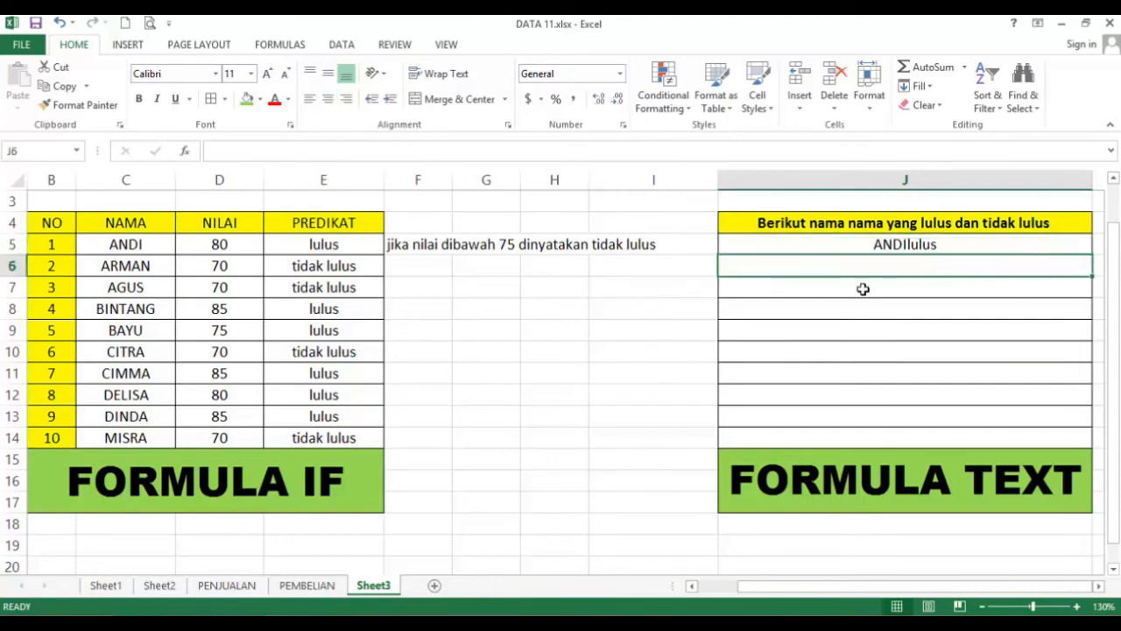
pyautogui.click(184, 151)
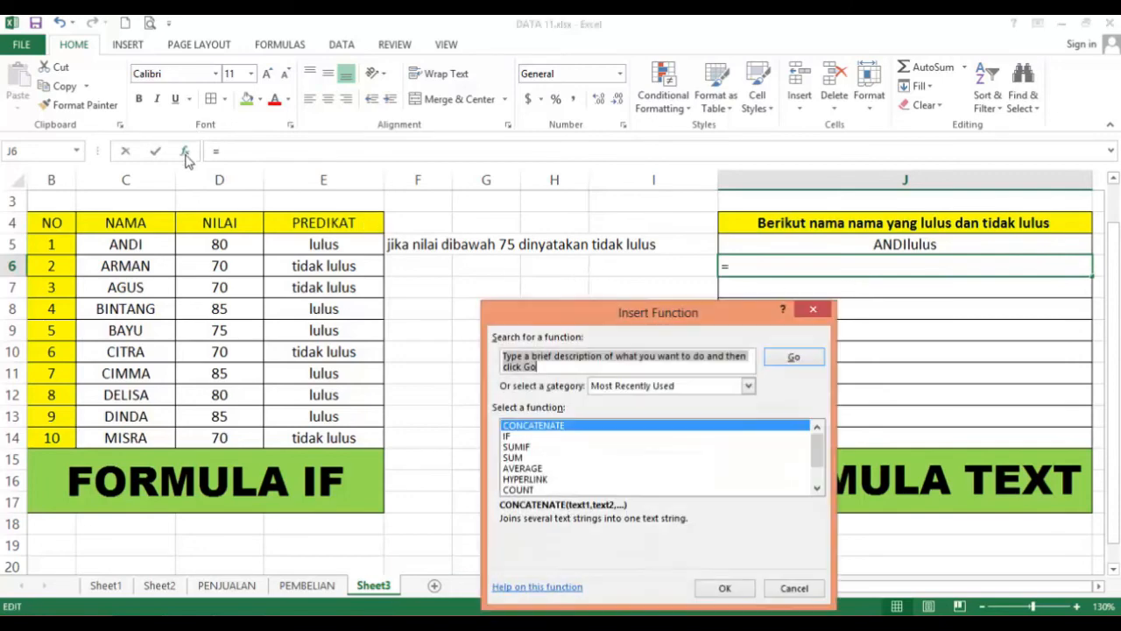
pyautogui.doubleClick(560, 427)
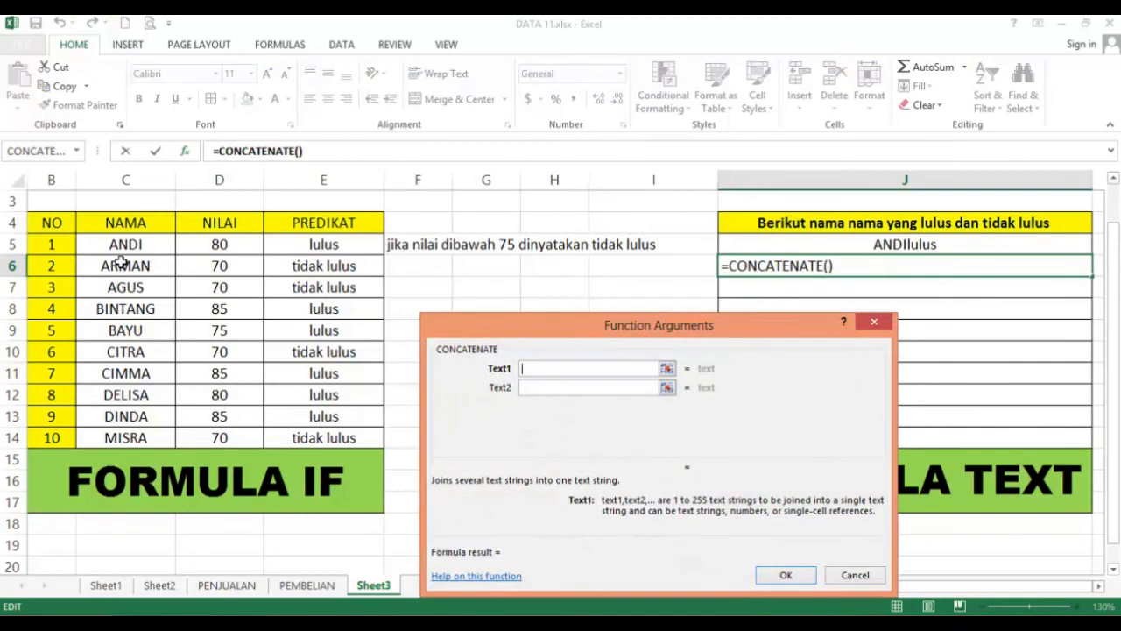
pyautogui.click(125, 264)
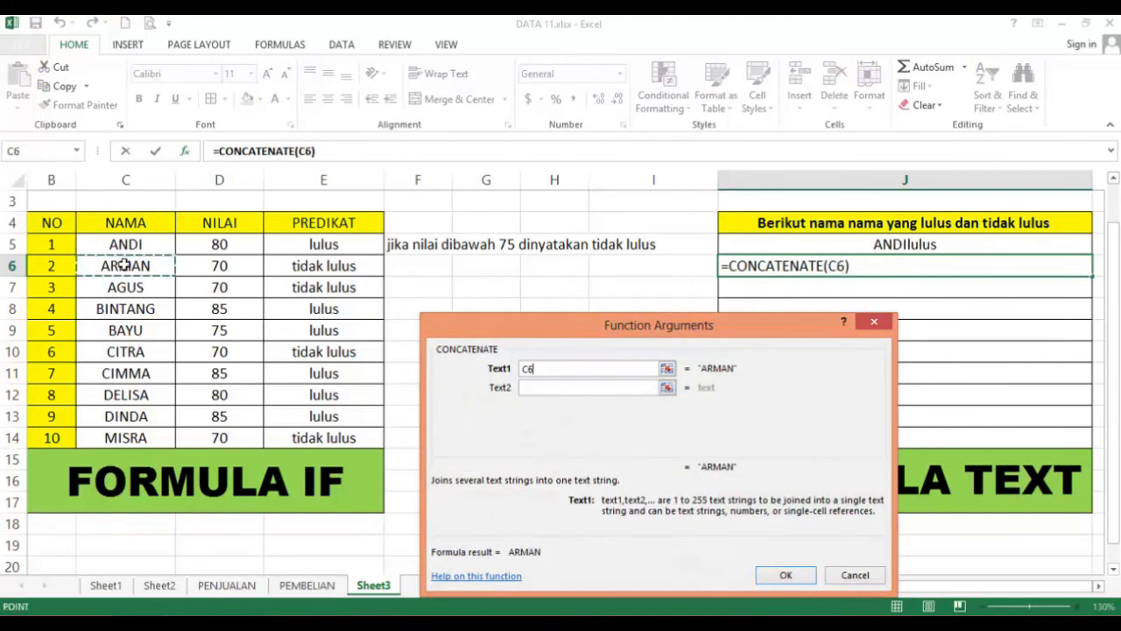
pyautogui.click(570, 388)
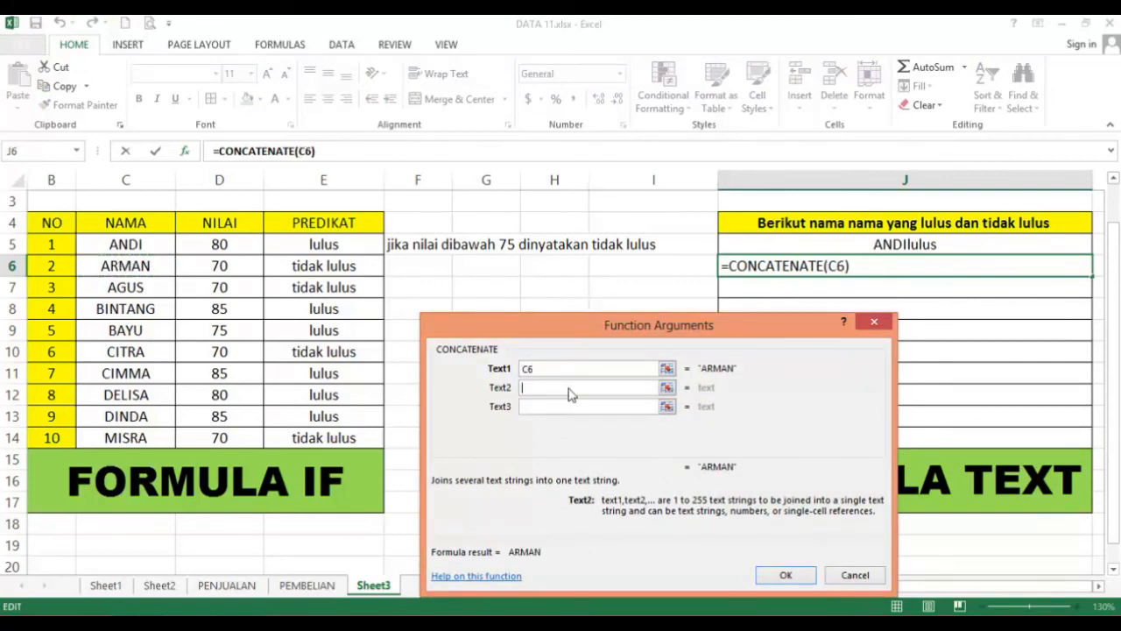
pyautogui.click(354, 268)
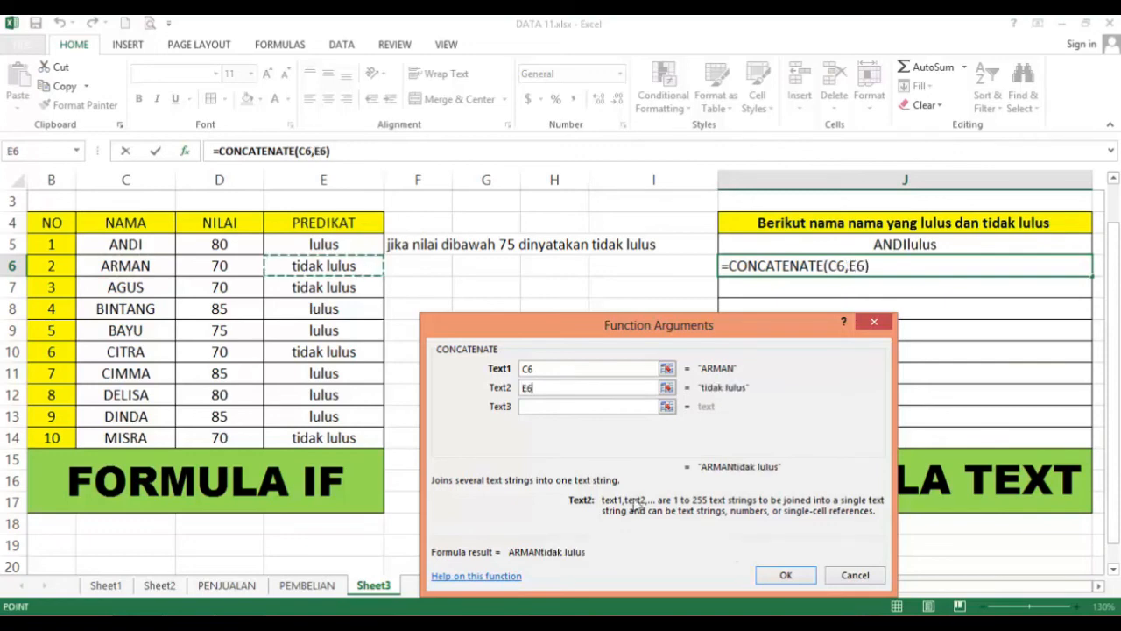
pyautogui.click(788, 574)
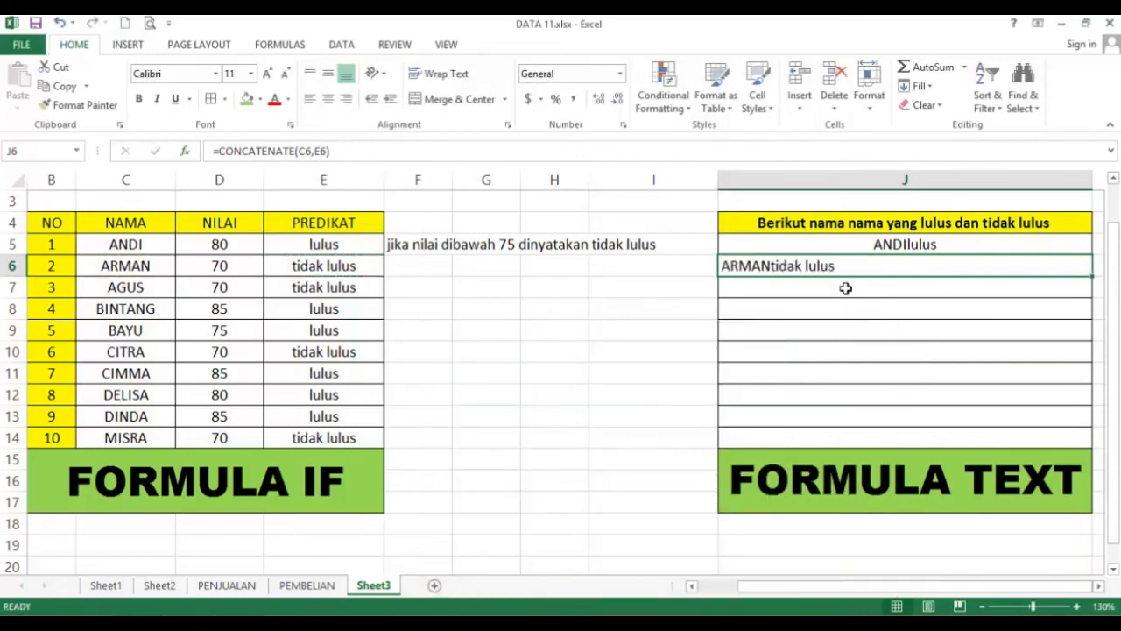
pyautogui.click(327, 99)
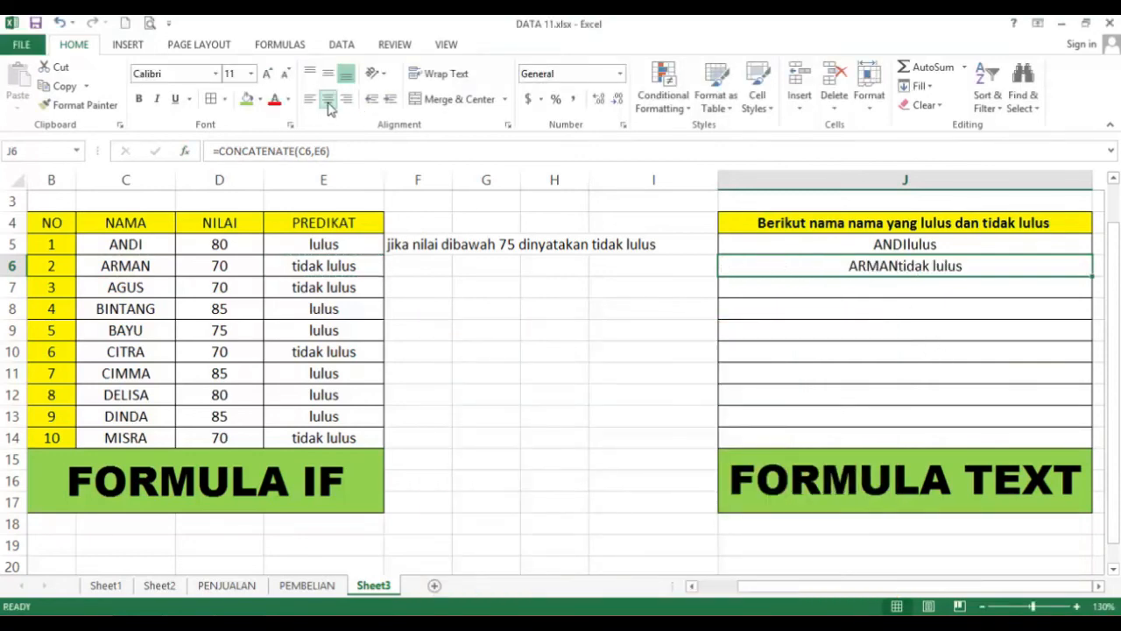
# Centre the results cells J5 through J14 horizontally.
pyautogui.moveTo(818, 245)
pyautogui.mouseDown()
pyautogui.moveTo(888, 532)
pyautogui.moveTo(876, 445)
pyautogui.mouseUp()
pyautogui.moveTo(766, 253); pyautogui.dragTo(773, 422)
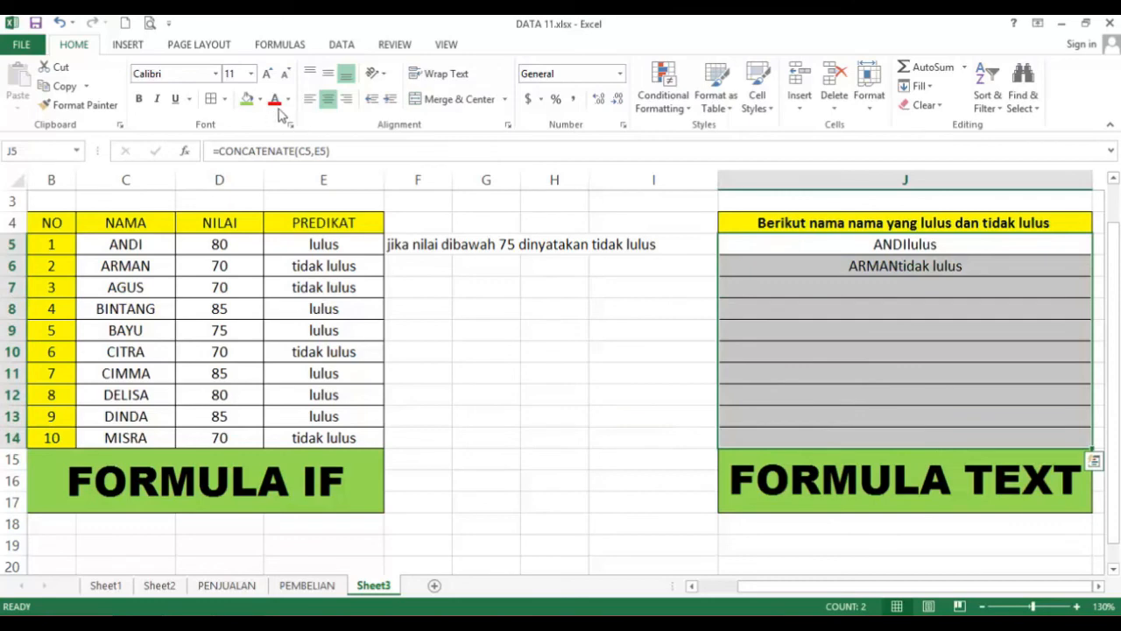
pyautogui.click(329, 103)
pyautogui.click(329, 102)
# Fill the CONCATENATE formula from J6 down through J14.
pyautogui.click(1012, 282)
pyautogui.click(1076, 265)
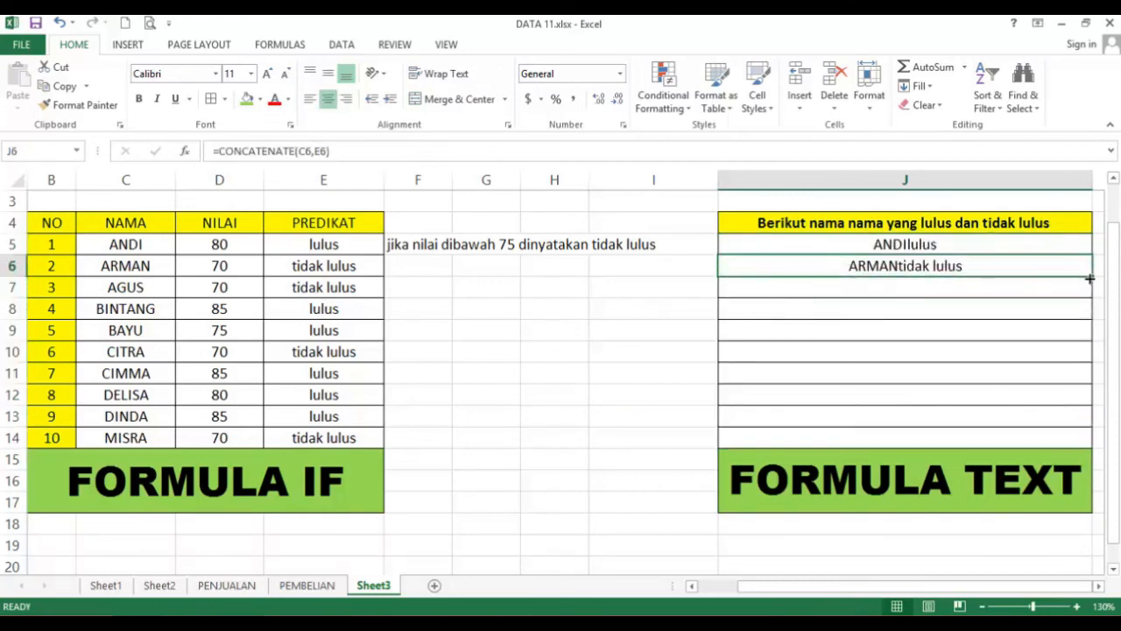
pyautogui.moveTo(1091, 277); pyautogui.dragTo(1074, 443)
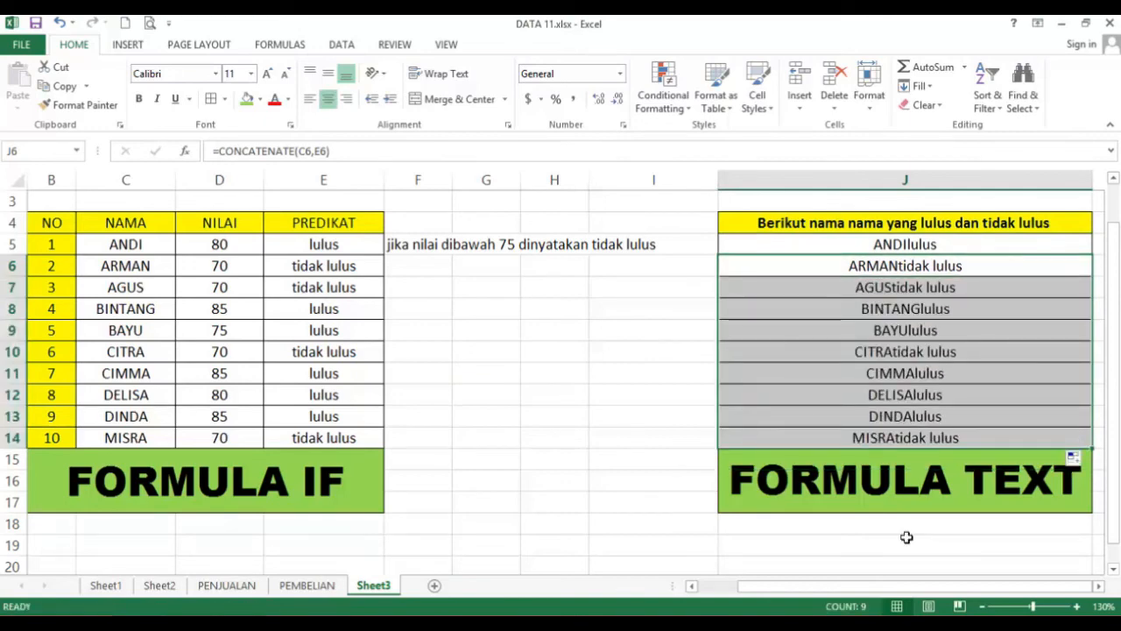
pyautogui.click(548, 389)
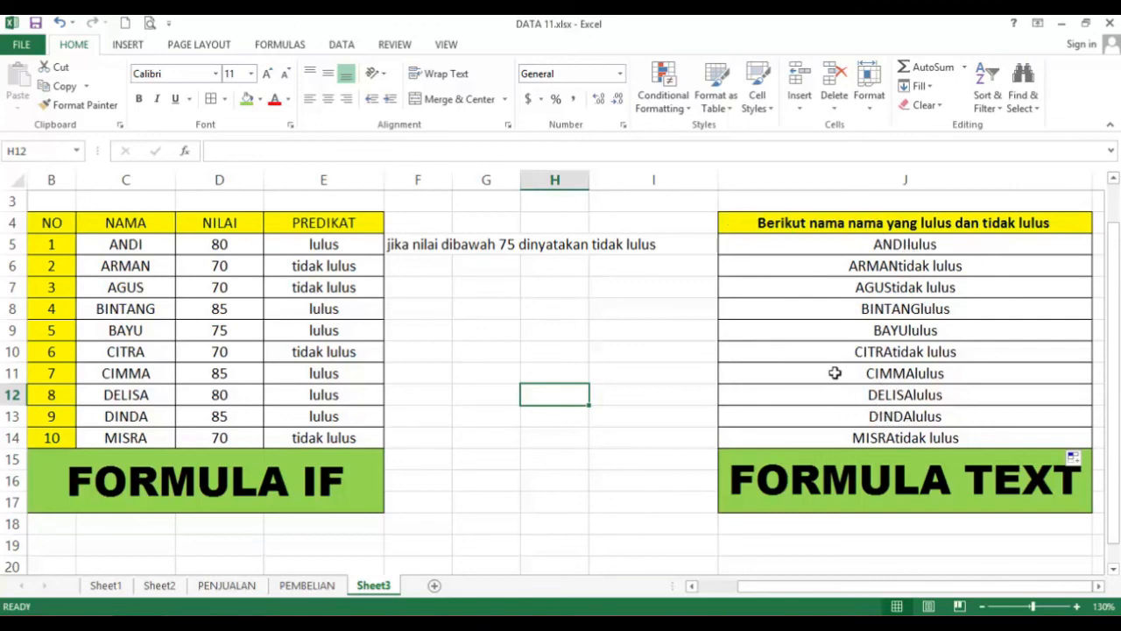
# Replace the formula in J14 with a CONCATENATE joining the name in C14, the score in D14 and the predicate in E14.
pyautogui.click(882, 437)
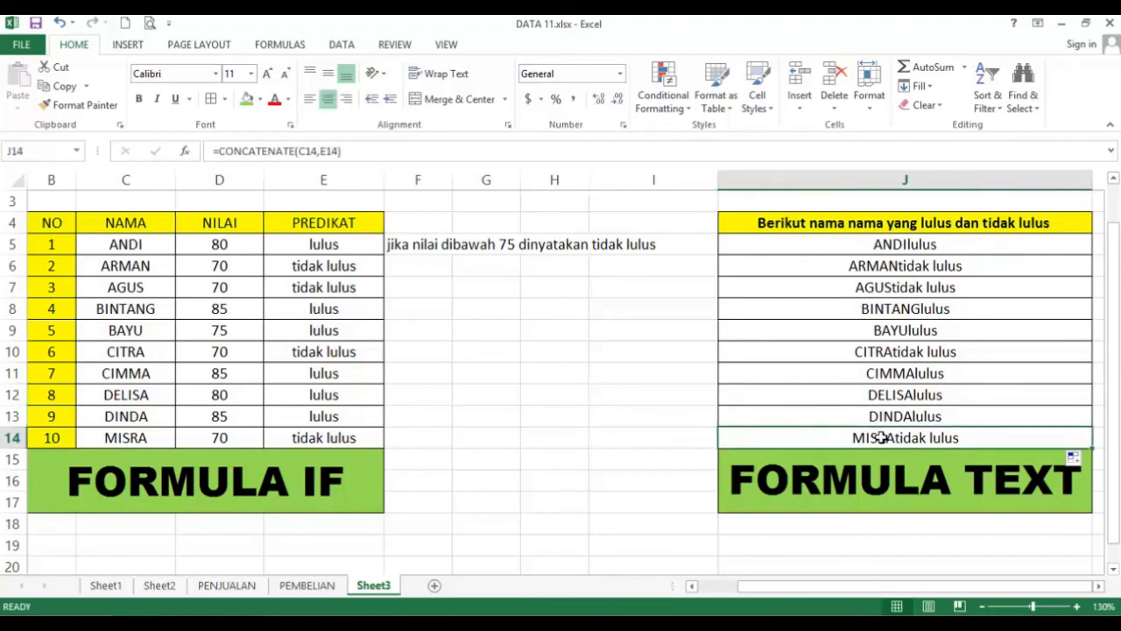
pyautogui.press('Delete')
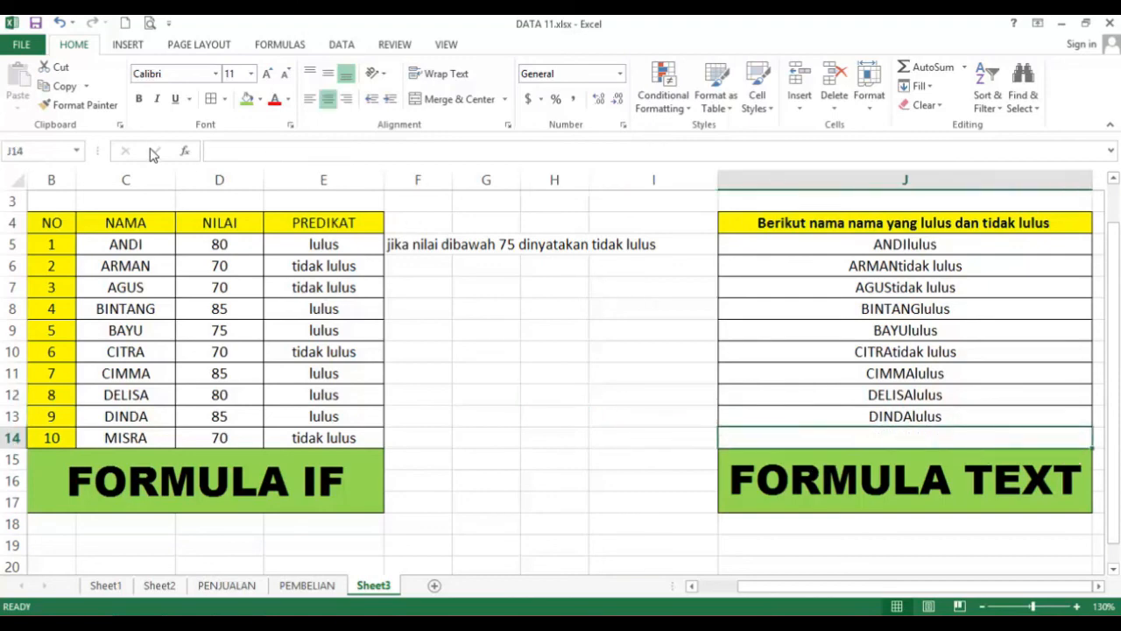
pyautogui.click(183, 152)
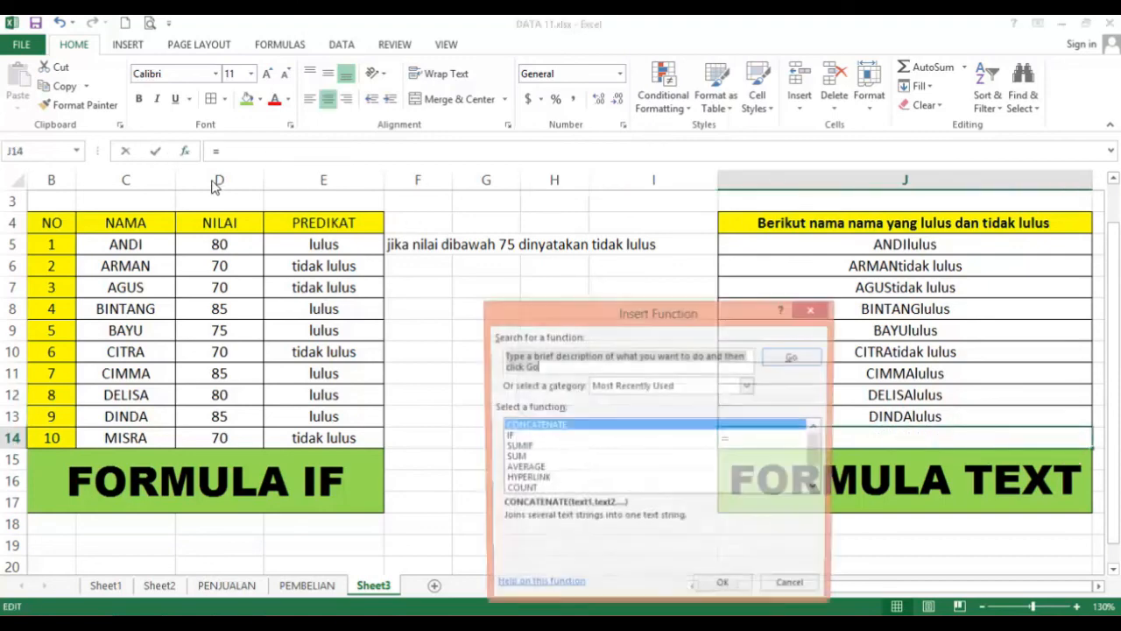
pyautogui.doubleClick(543, 425)
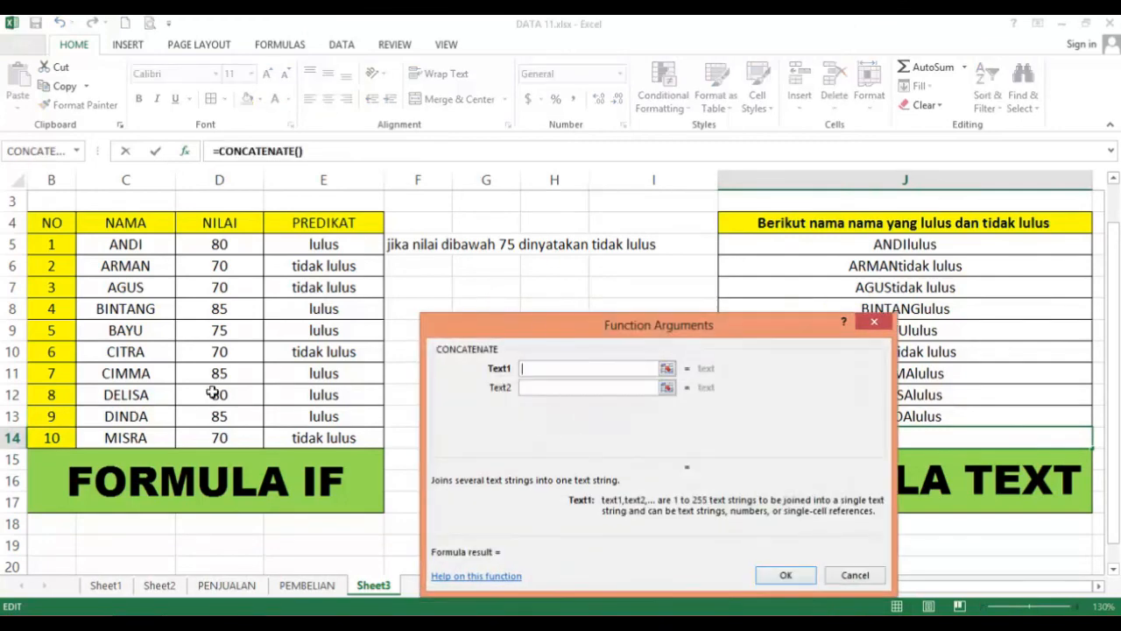
pyautogui.click(125, 438)
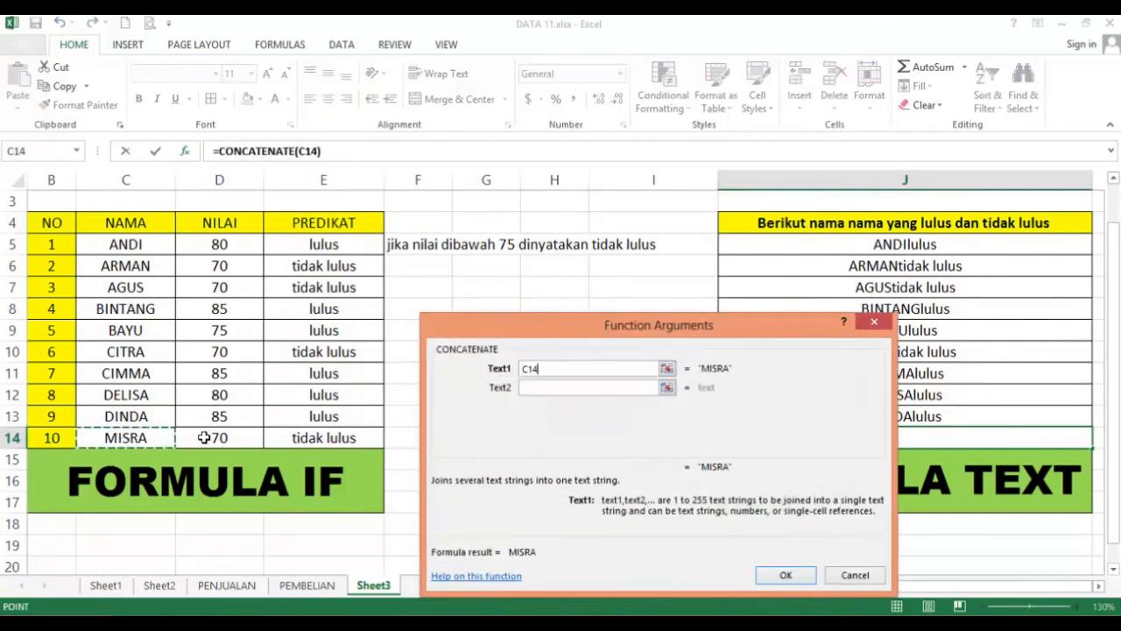
pyautogui.click(531, 388)
pyautogui.click(230, 438)
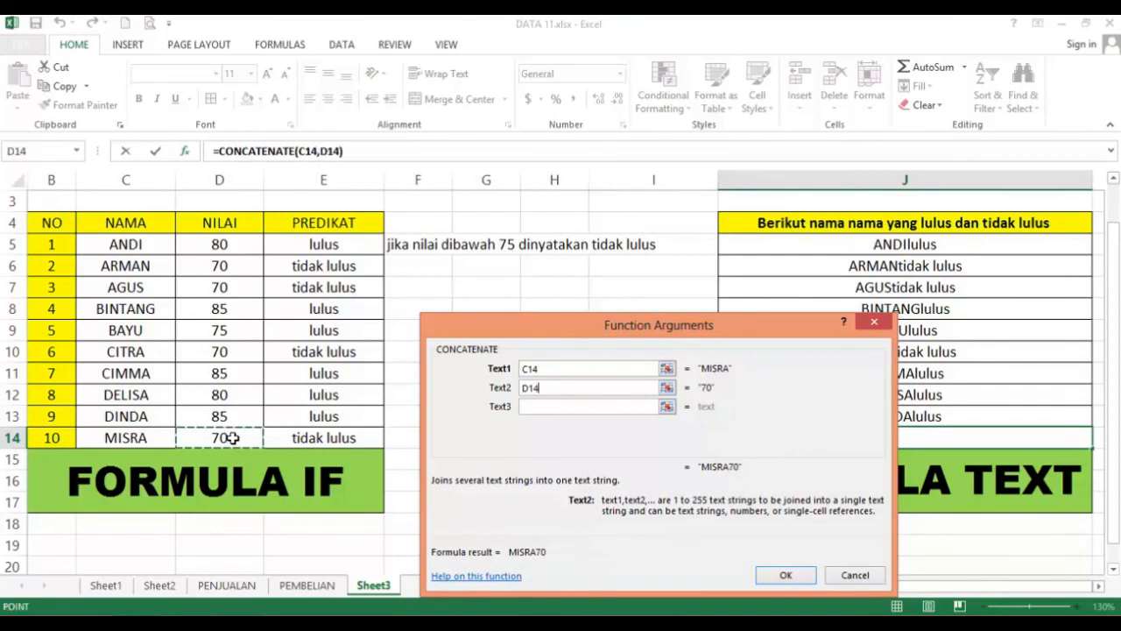
pyautogui.click(553, 405)
pyautogui.click(325, 444)
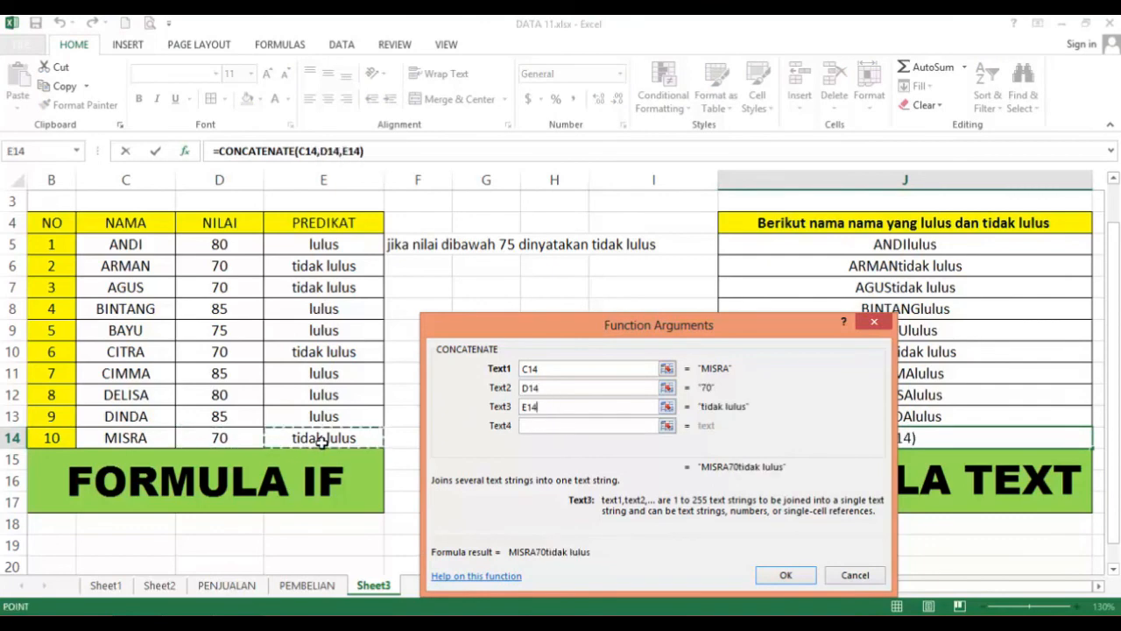
pyautogui.click(786, 575)
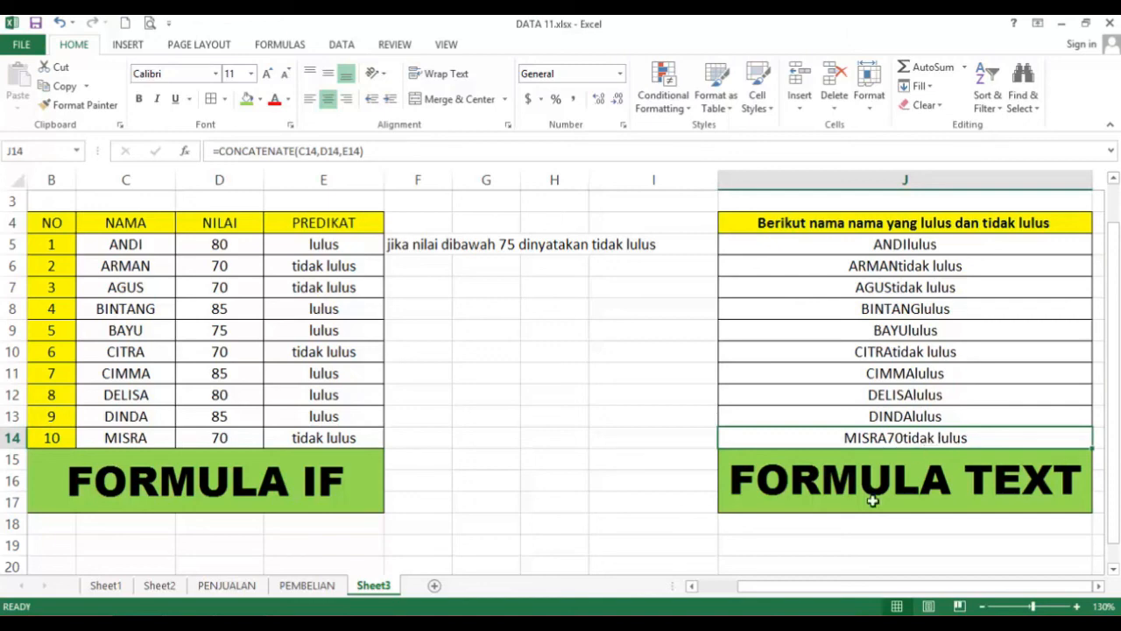
# Select the note about scores below 75 in F5 beside the score table.
pyautogui.moveTo(797, 590); pyautogui.dragTo(784, 593)
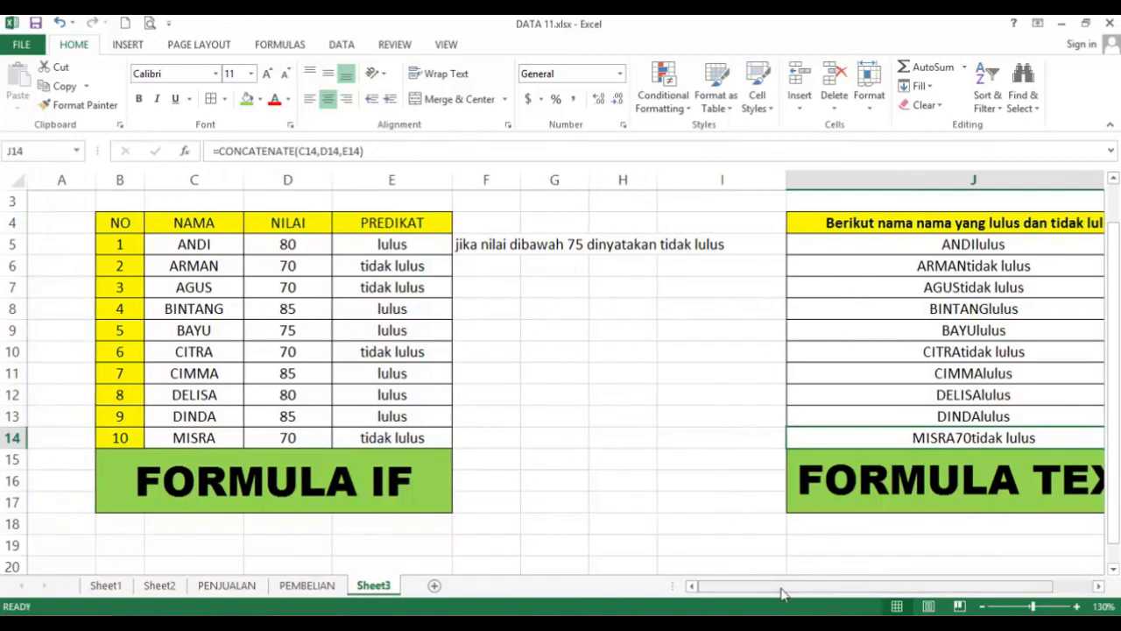
pyautogui.click(495, 245)
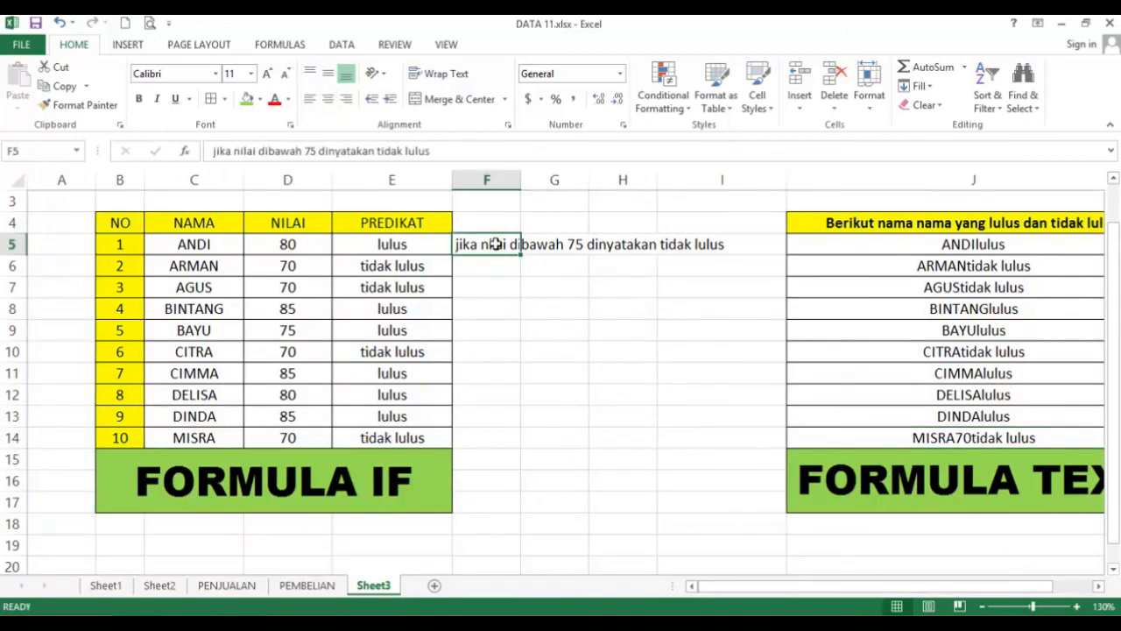